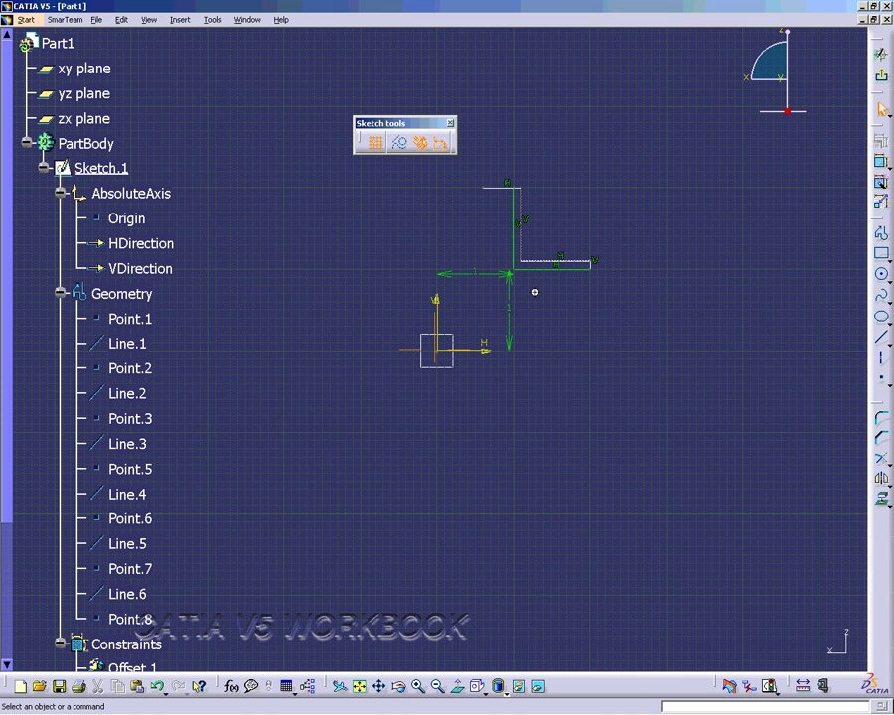
Step: Break the profile's upper horizontal line, Line.6, about 0.22 in from its free left end
middle_drag(535, 292, 534, 298)
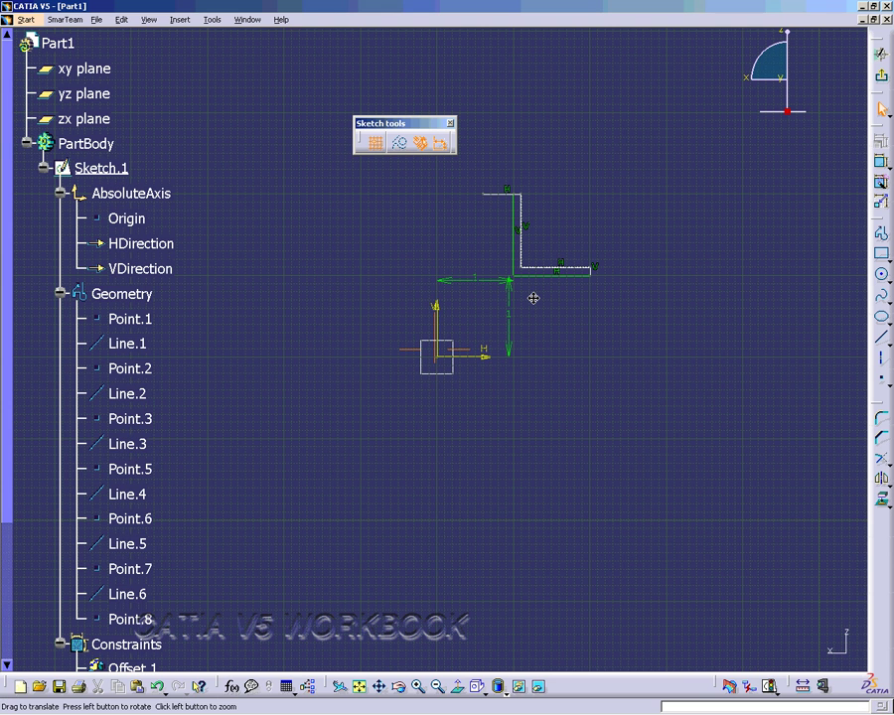
middle_drag(533, 298, 440, 354)
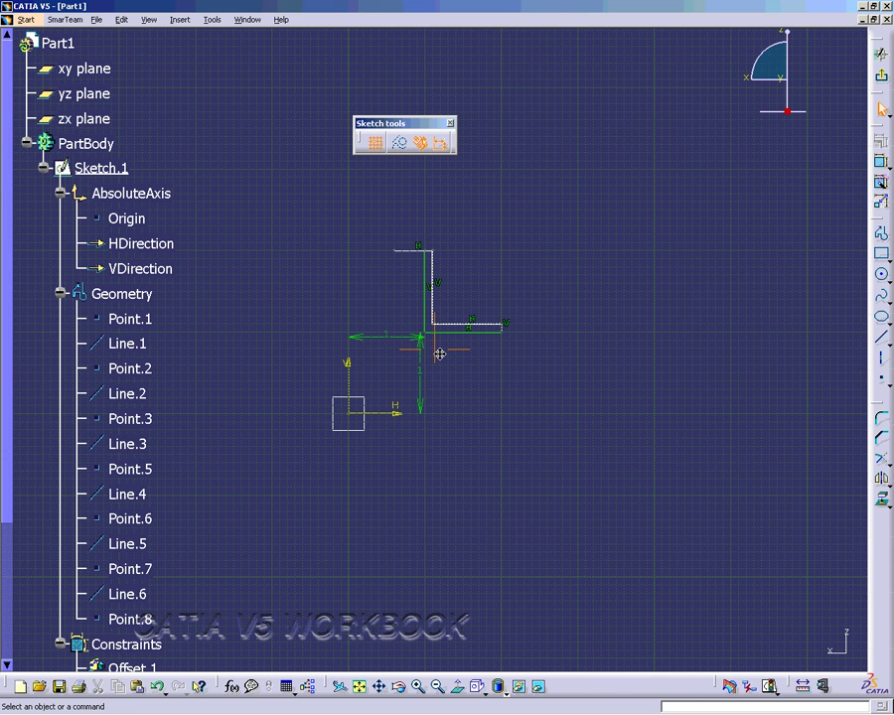
middle_drag(440, 353, 464, 371)
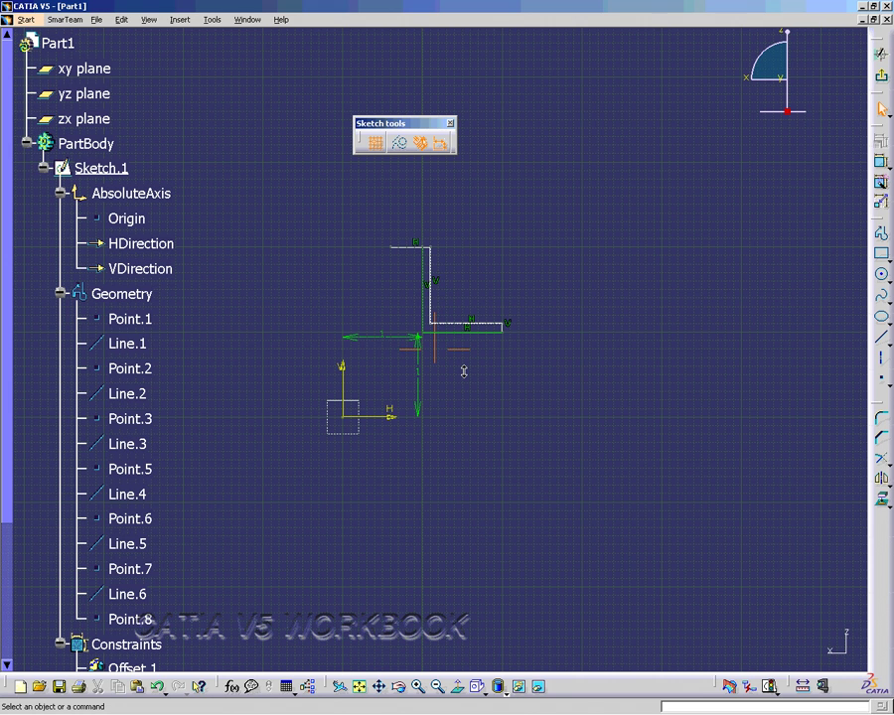
mouse_move(464, 372)
middle_down()
mouse_move(471, 252)
mouse_move(486, 333)
middle_up()
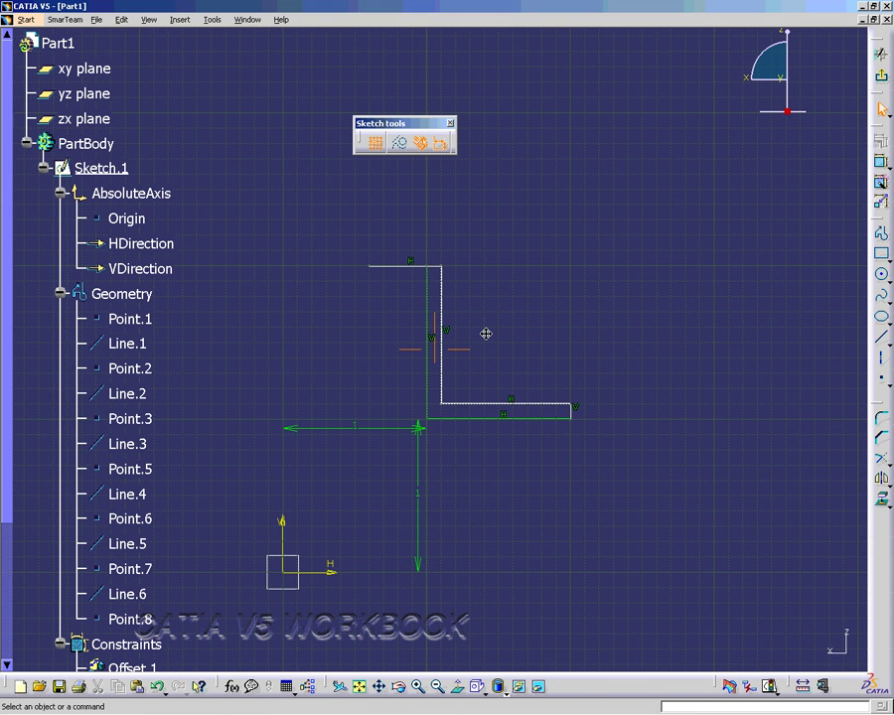
middle_drag(486, 334, 505, 344)
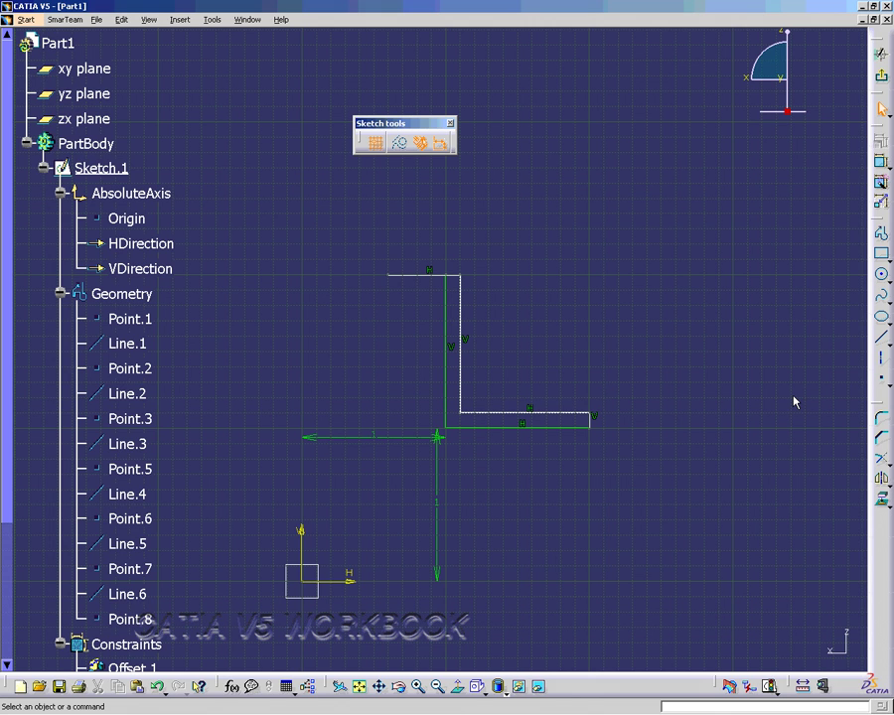
click(883, 463)
click(820, 476)
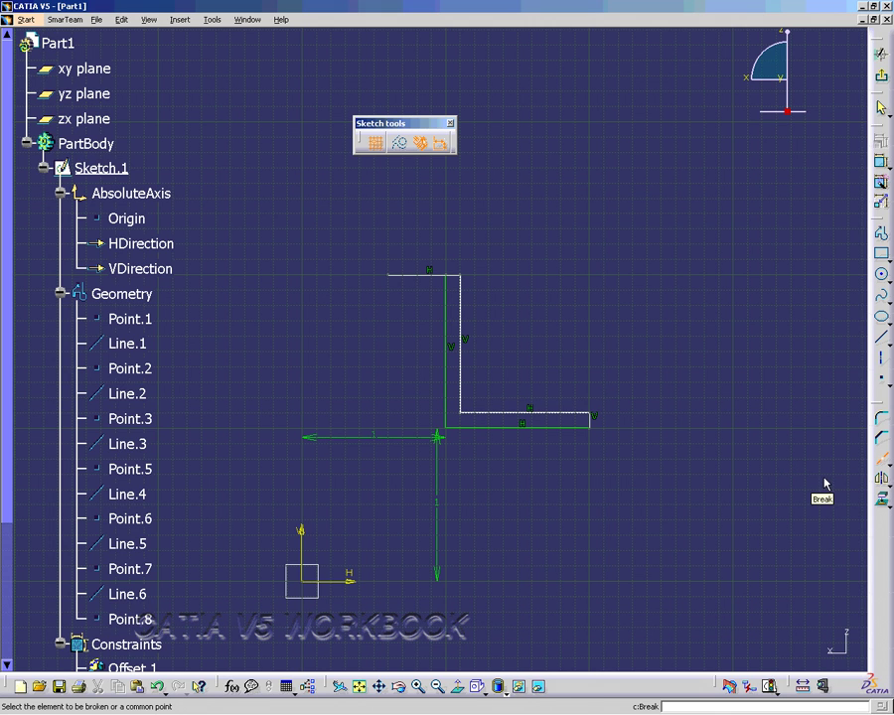
click(409, 277)
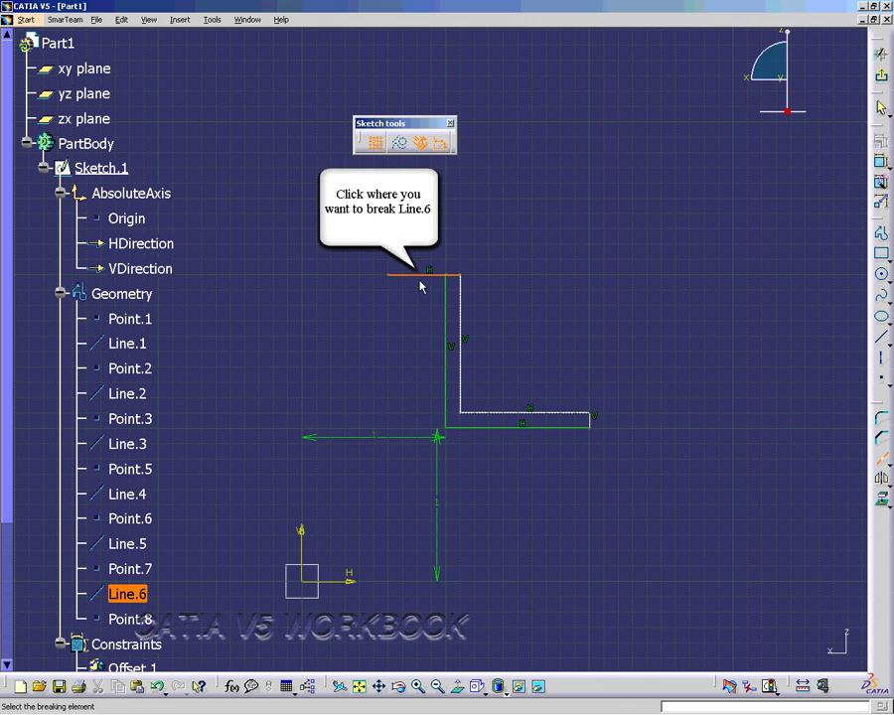
click(428, 277)
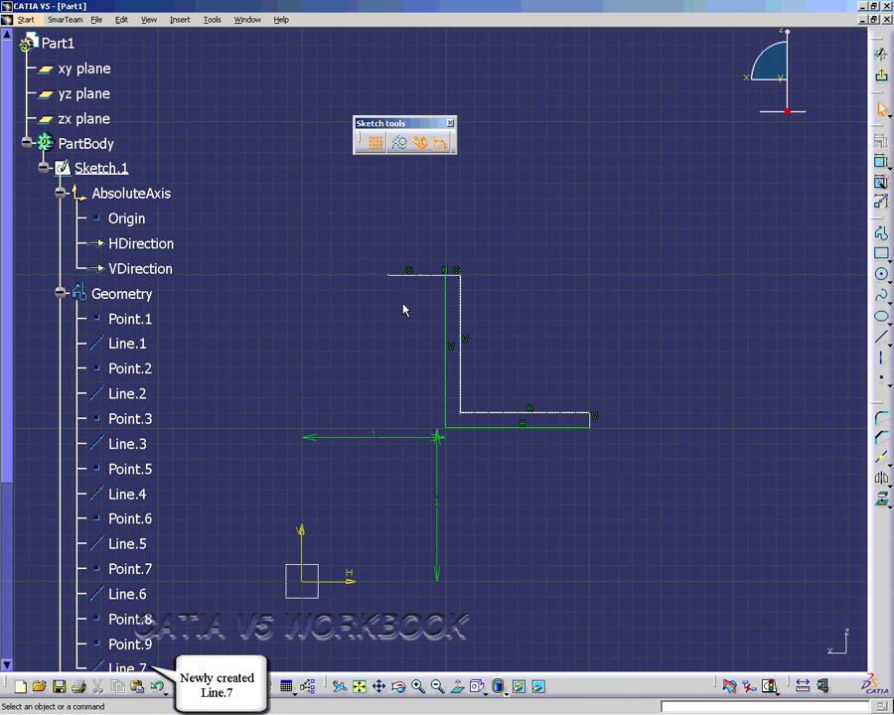
Step: Measure the lengths of both segments of the broken upper horizontal line, Line.7 and Line.6
scroll(7, 425, down, 2)
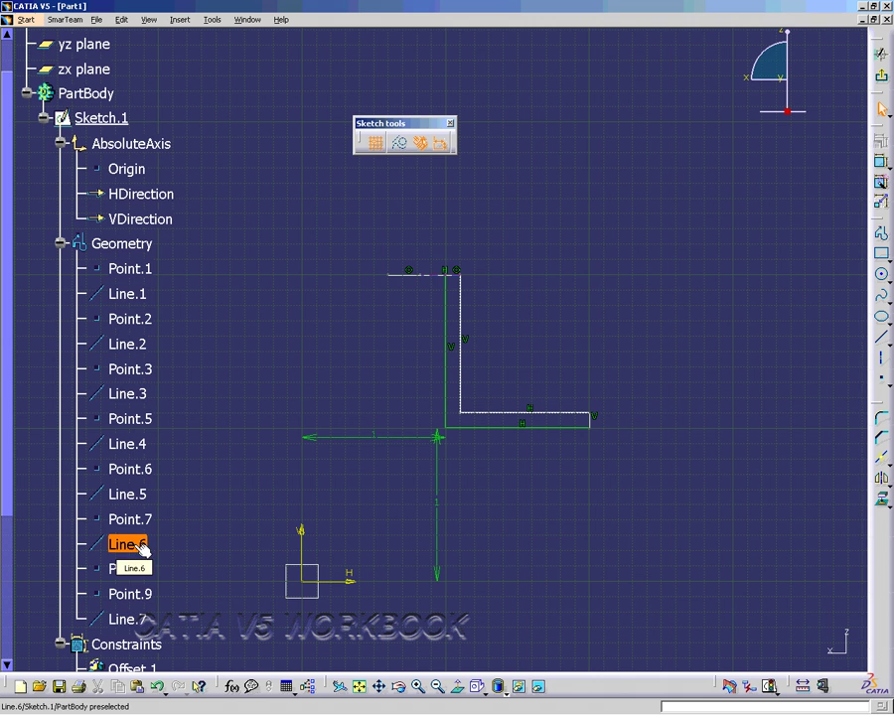
click(823, 687)
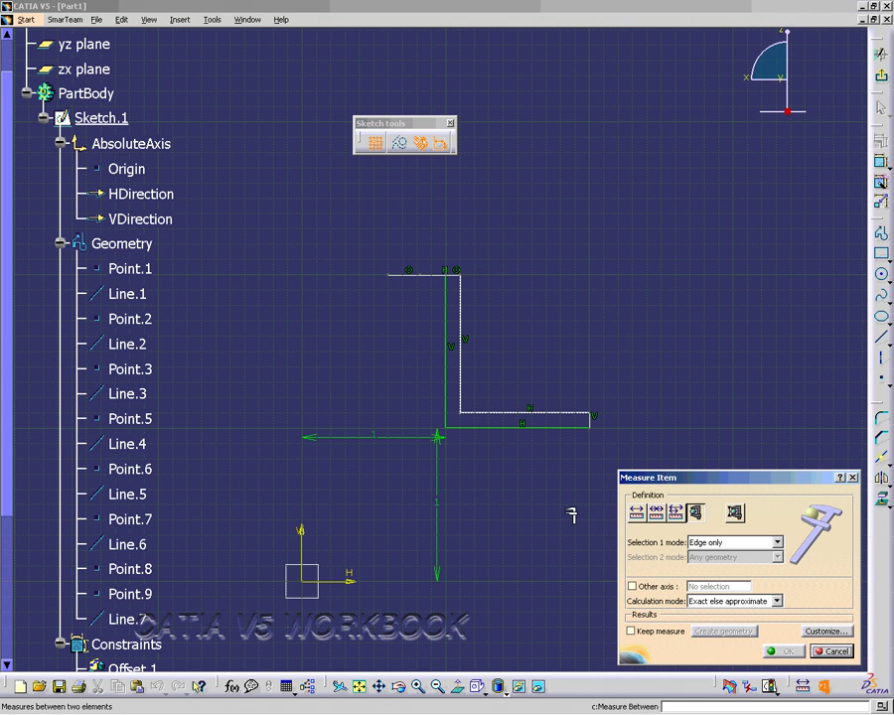
click(401, 275)
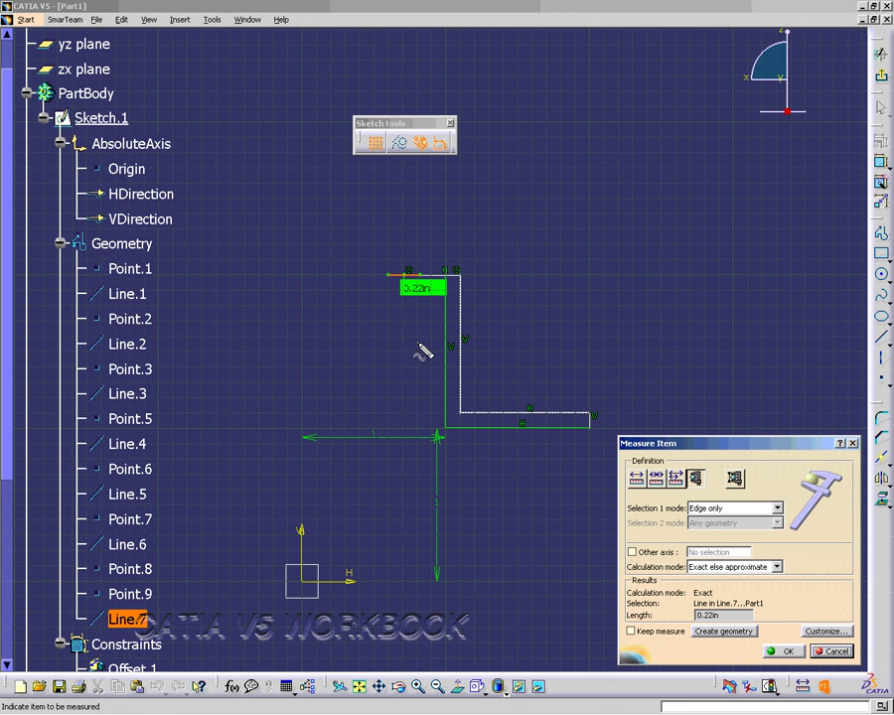
mouse_move(459, 305)
mouse_down()
mouse_move(457, 281)
mouse_move(397, 301)
mouse_move(419, 323)
mouse_up()
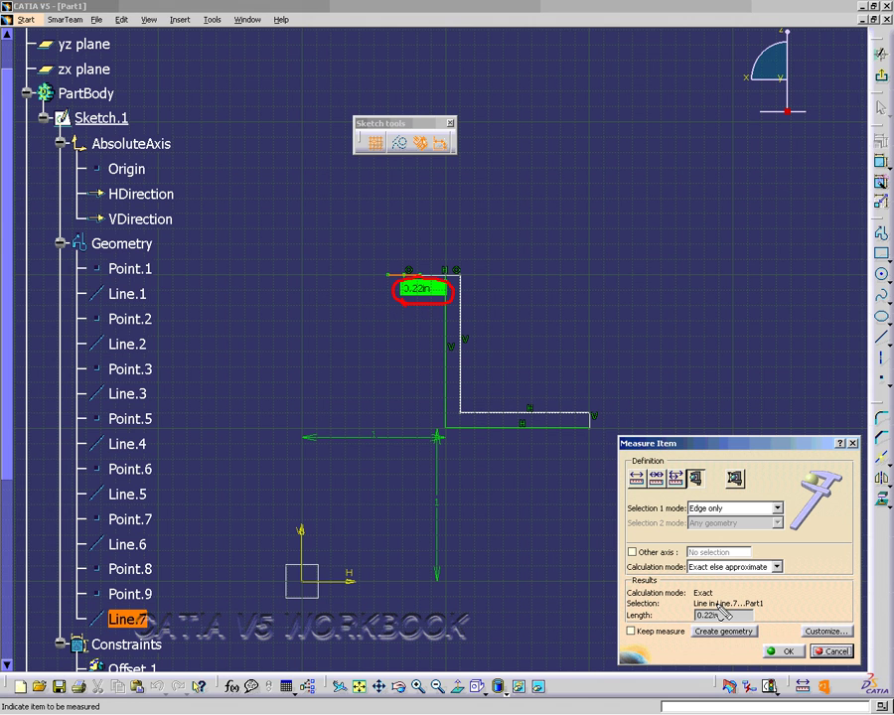
mouse_move(733, 599)
mouse_down()
mouse_move(681, 604)
mouse_move(670, 620)
mouse_move(684, 638)
mouse_move(726, 609)
mouse_up()
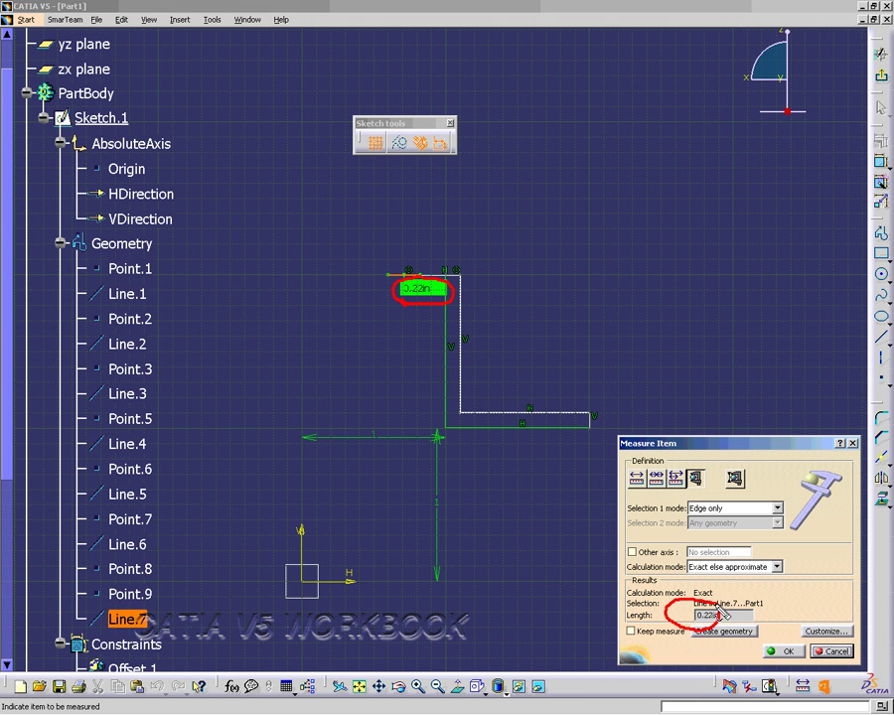
key(Escape)
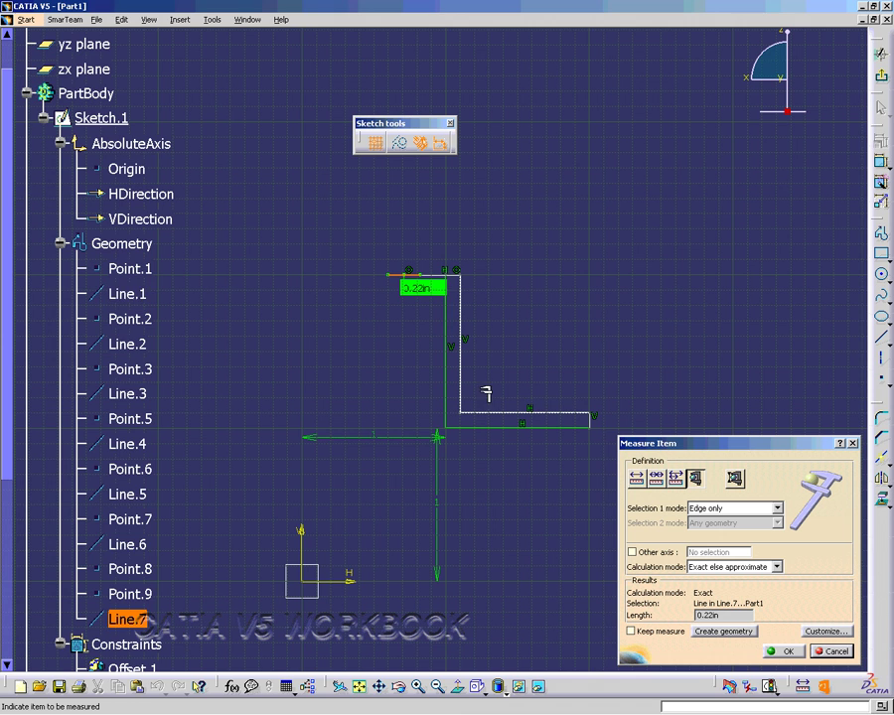
click(443, 272)
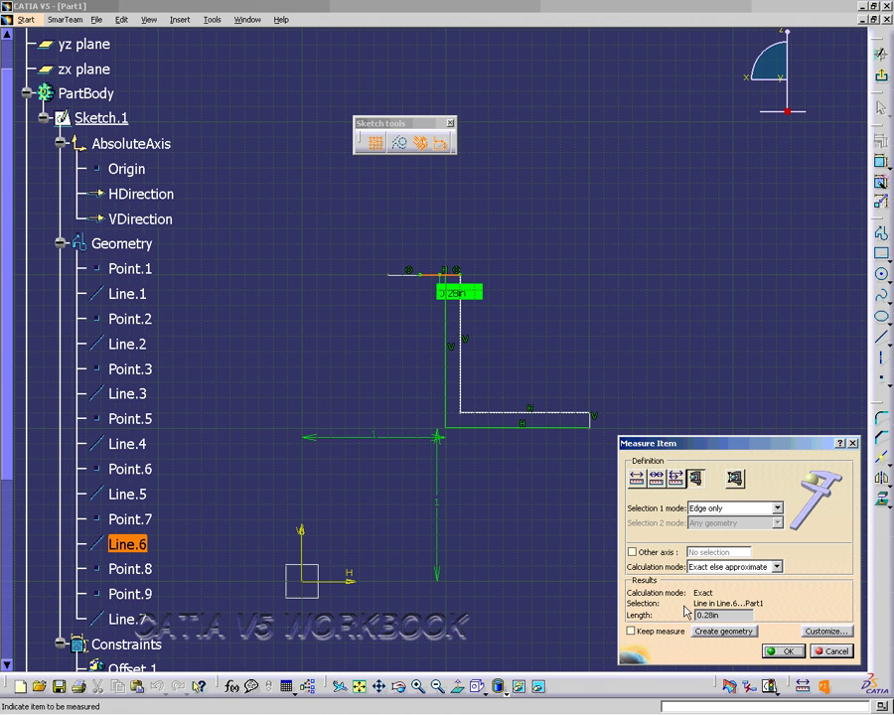
mouse_move(692, 602)
mouse_down()
mouse_move(697, 623)
mouse_move(715, 636)
mouse_move(695, 604)
mouse_up()
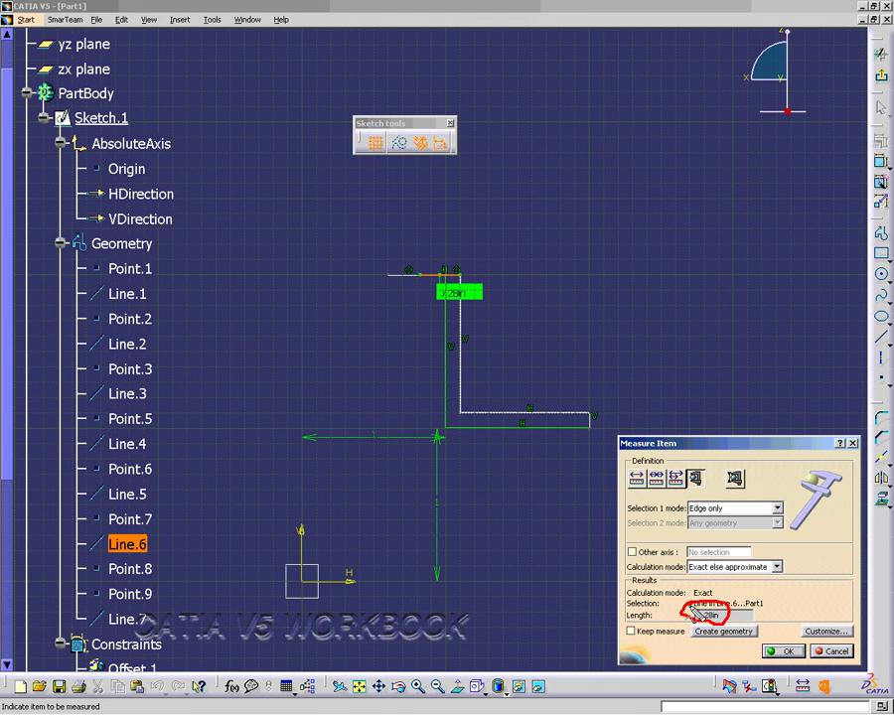
click(782, 651)
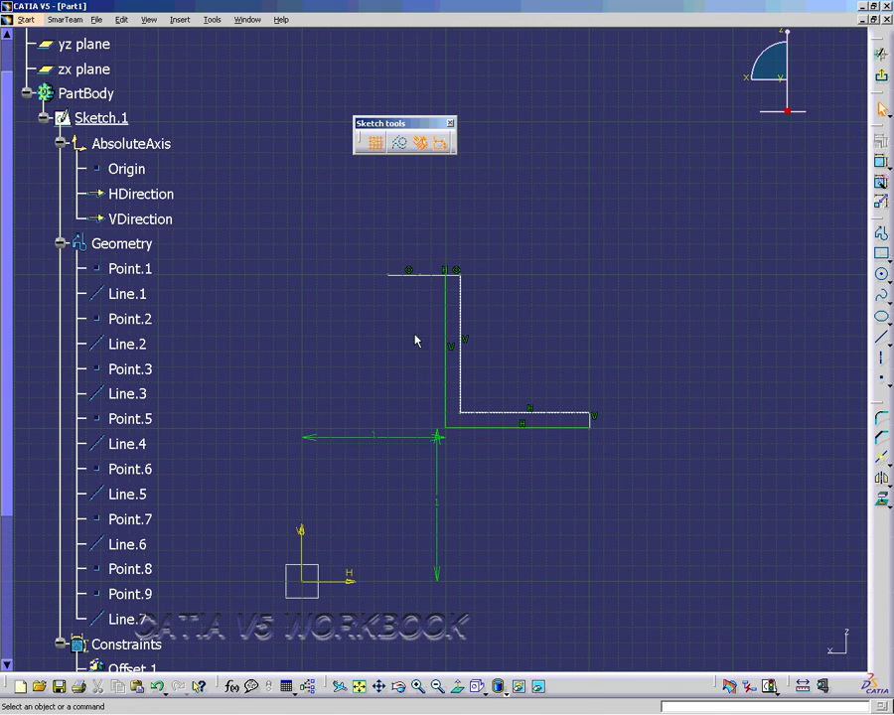
right_click(402, 279)
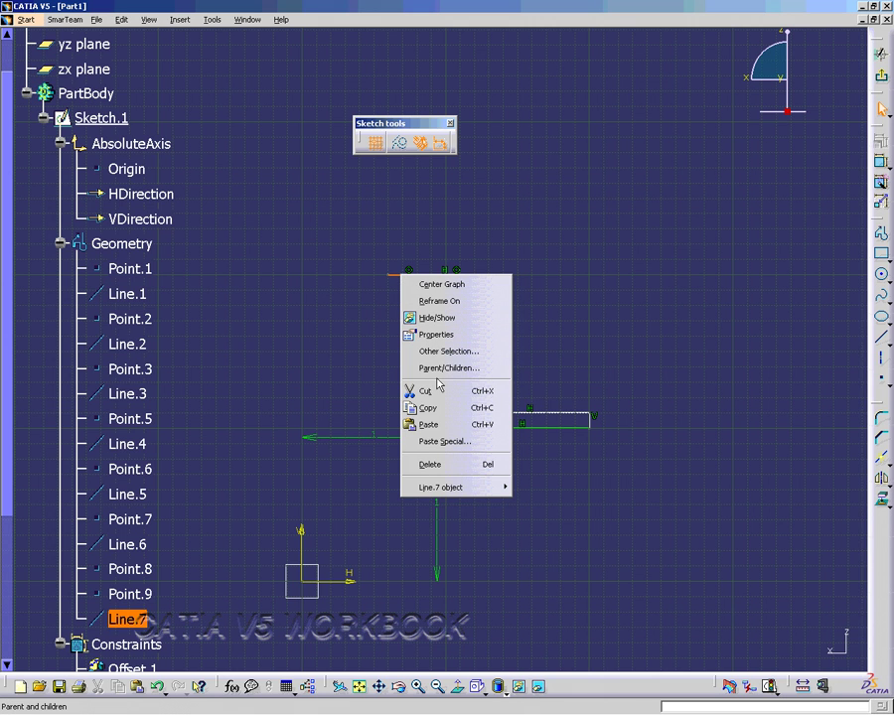
mouse_move(435, 387)
mouse_down()
mouse_move(405, 397)
mouse_move(500, 410)
mouse_move(487, 401)
mouse_up()
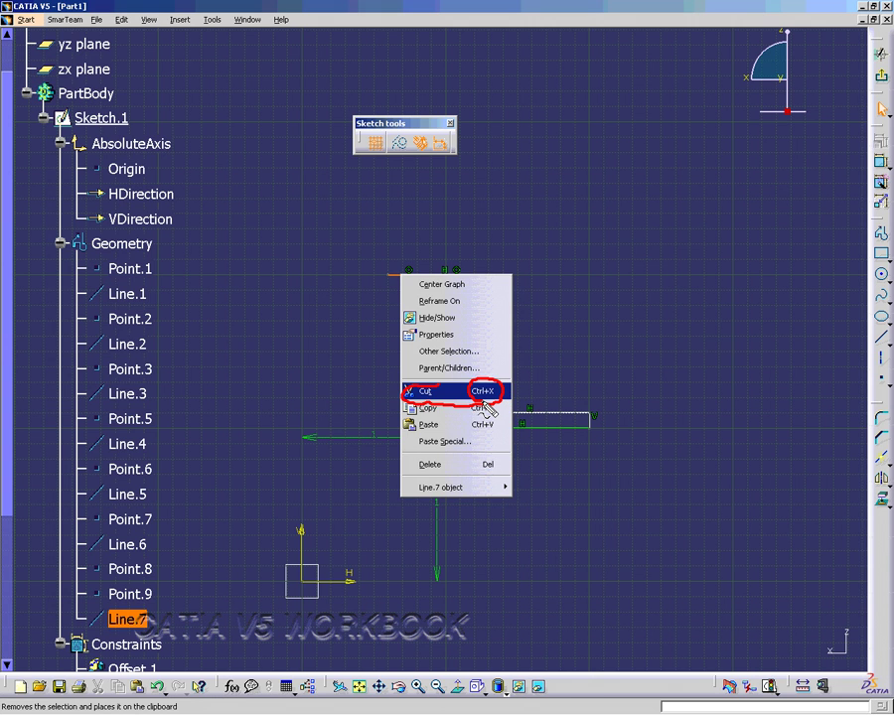
key(Escape)
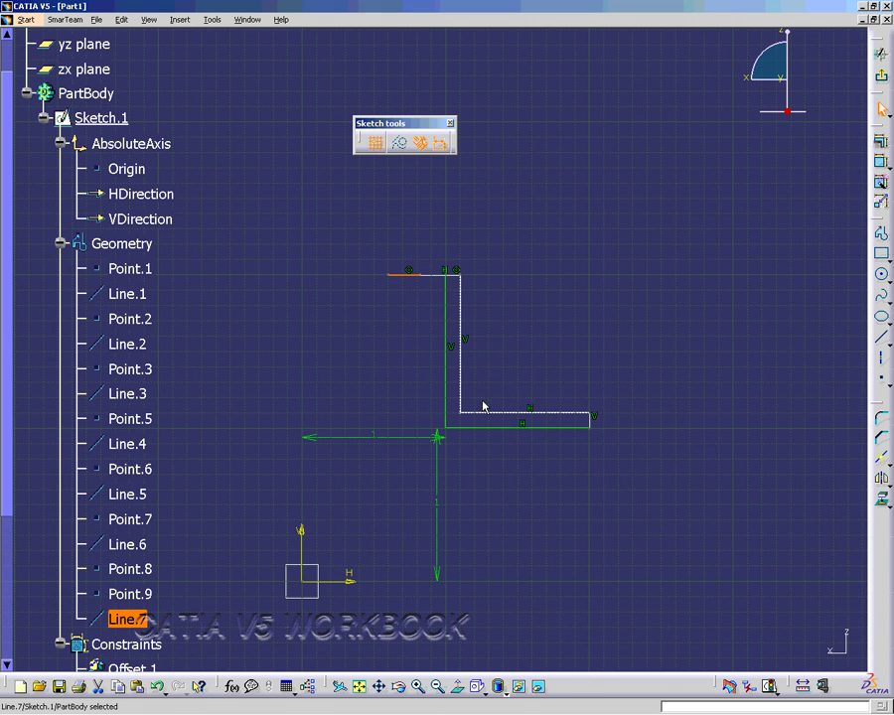
right_click(404, 282)
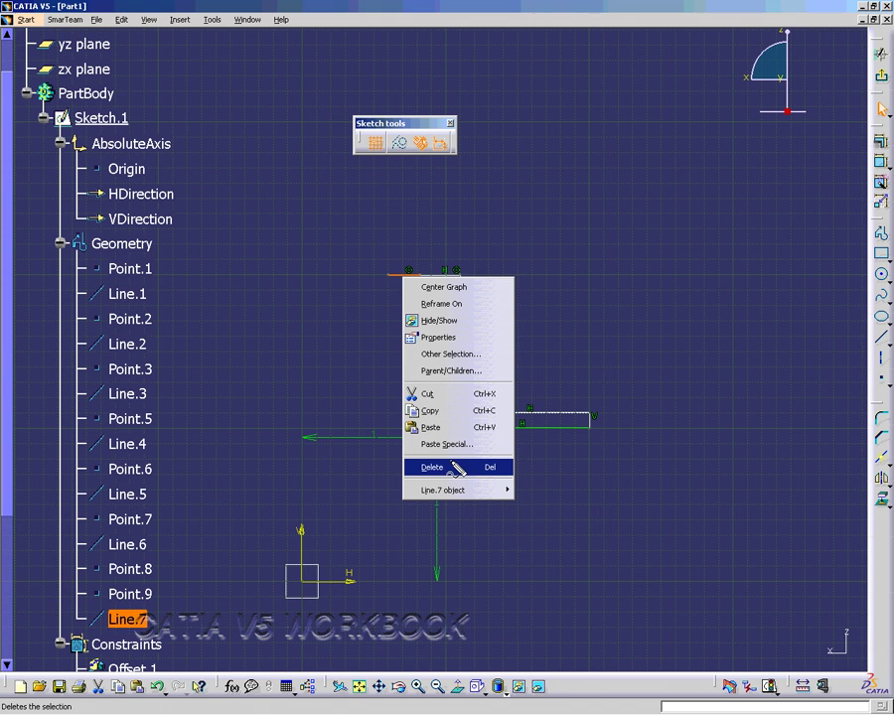
mouse_move(449, 460)
mouse_down()
mouse_move(435, 463)
mouse_move(433, 483)
mouse_move(510, 477)
mouse_move(503, 471)
mouse_move(488, 484)
mouse_up()
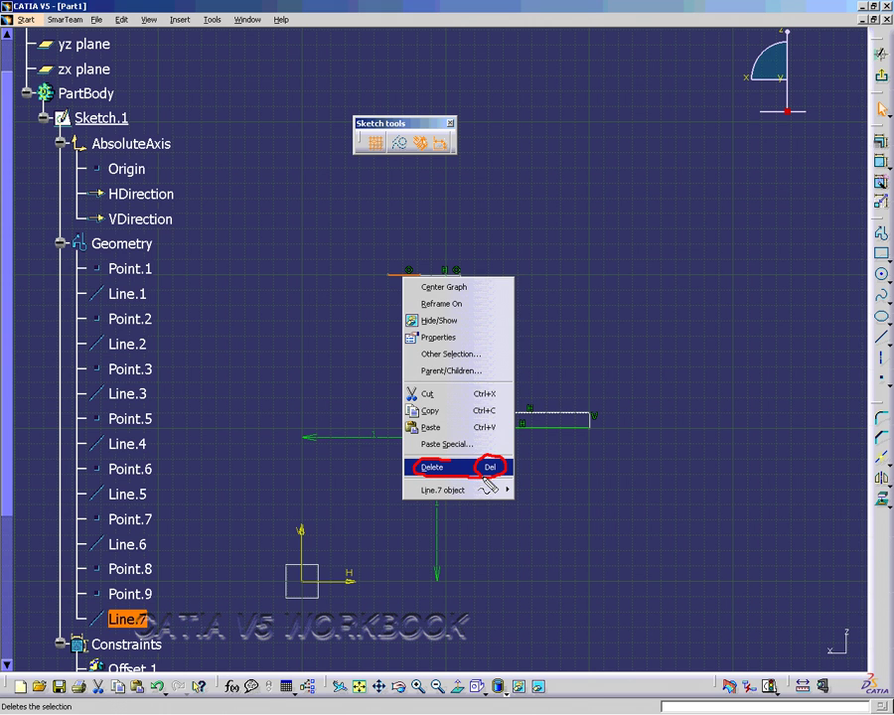
key(Escape)
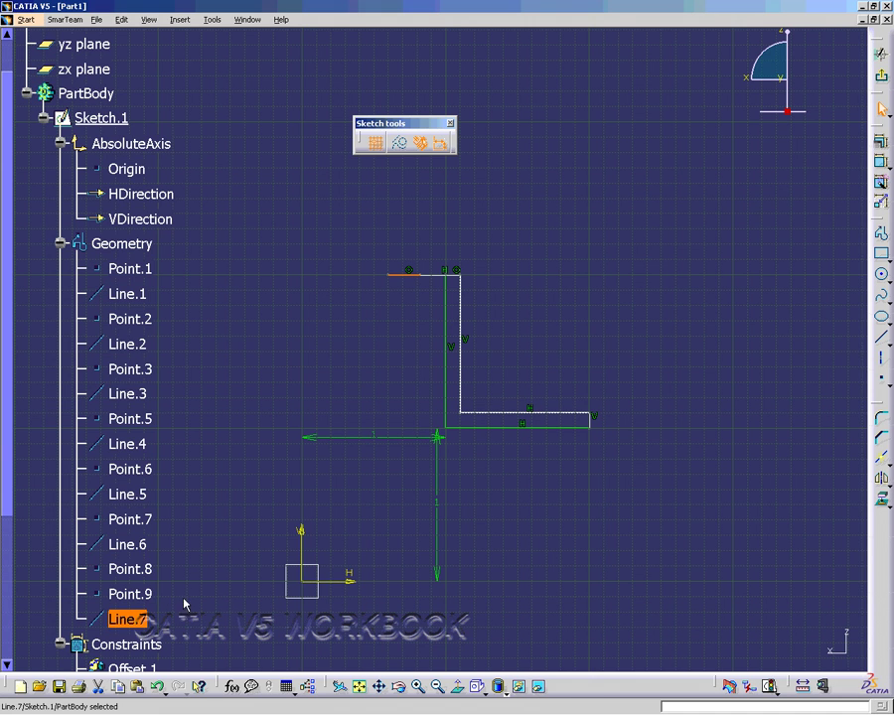
click(238, 521)
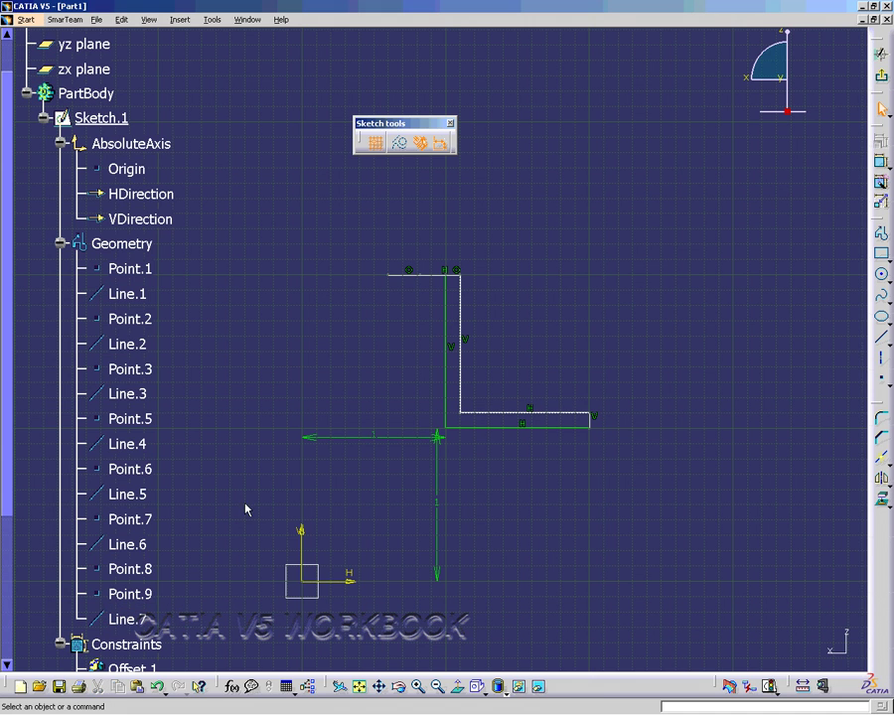
right_click(141, 620)
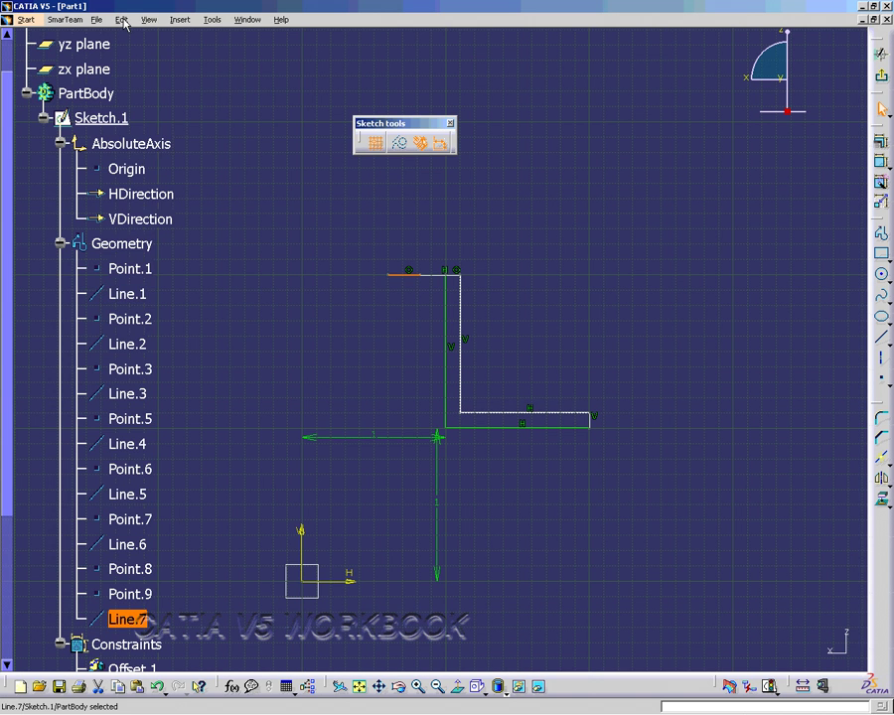
click(124, 20)
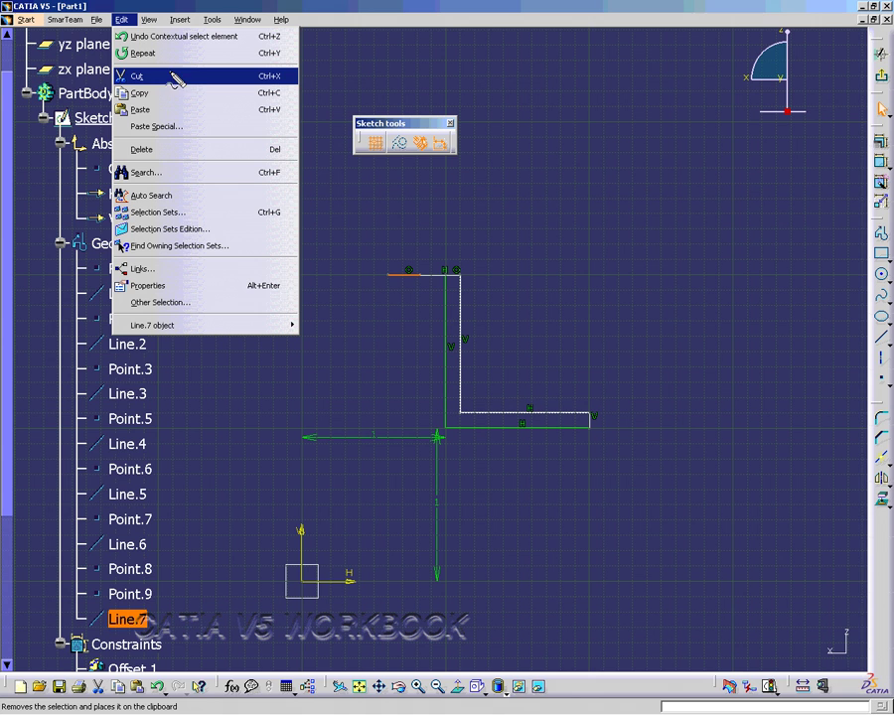
mouse_move(171, 71)
mouse_down()
mouse_move(126, 70)
mouse_move(231, 71)
mouse_up()
drag(260, 68, 266, 94)
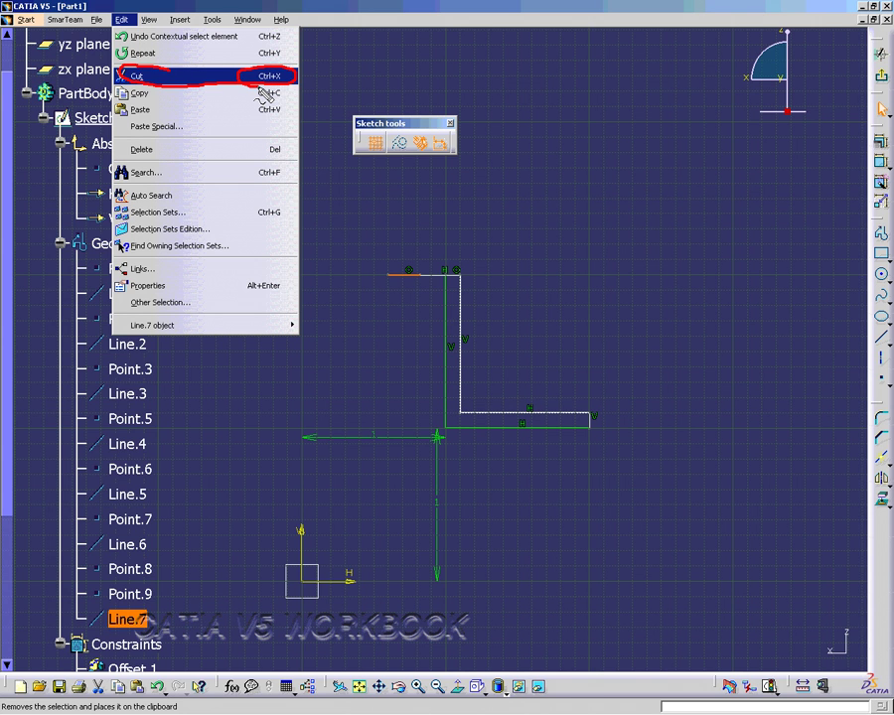
mouse_move(180, 139)
mouse_down()
mouse_move(134, 139)
mouse_move(119, 153)
mouse_up()
mouse_move(279, 170)
mouse_down()
mouse_move(280, 153)
mouse_move(268, 164)
mouse_up()
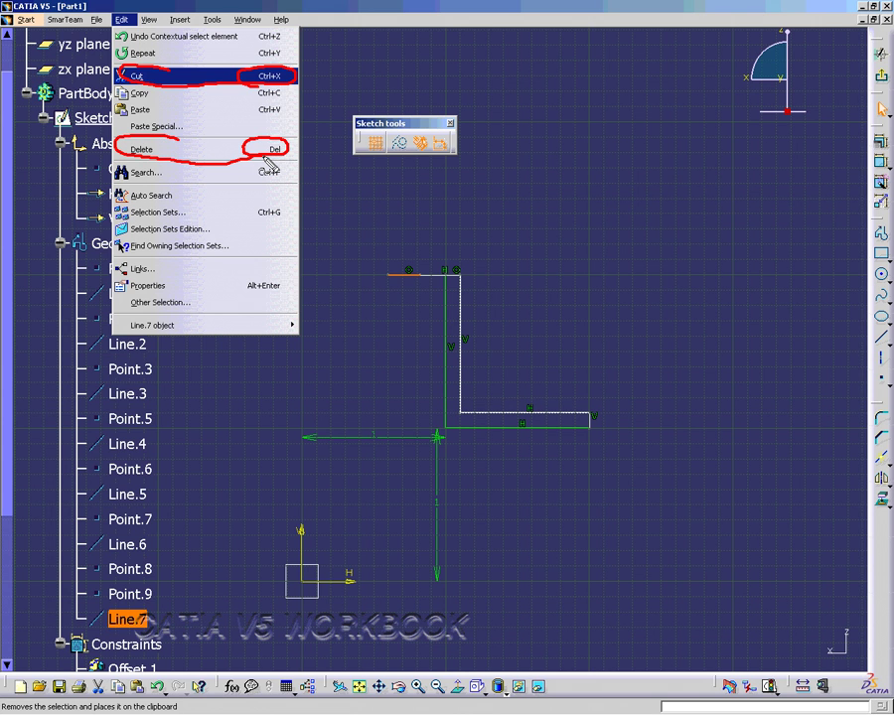
key(Escape)
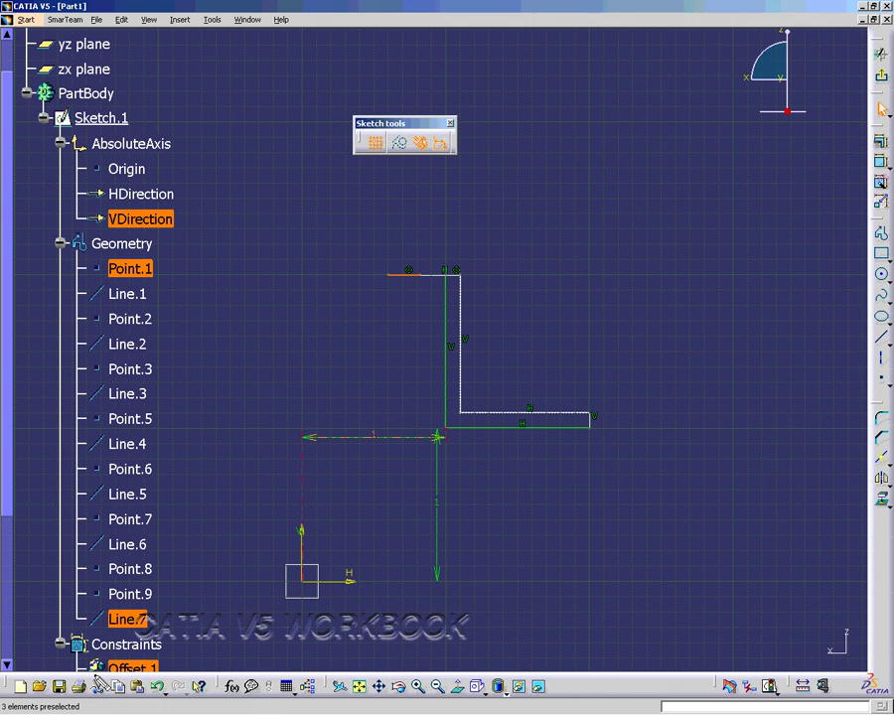
mouse_move(96, 679)
mouse_down()
mouse_move(87, 689)
mouse_move(103, 700)
mouse_move(110, 683)
mouse_move(91, 675)
mouse_up()
key(Escape)
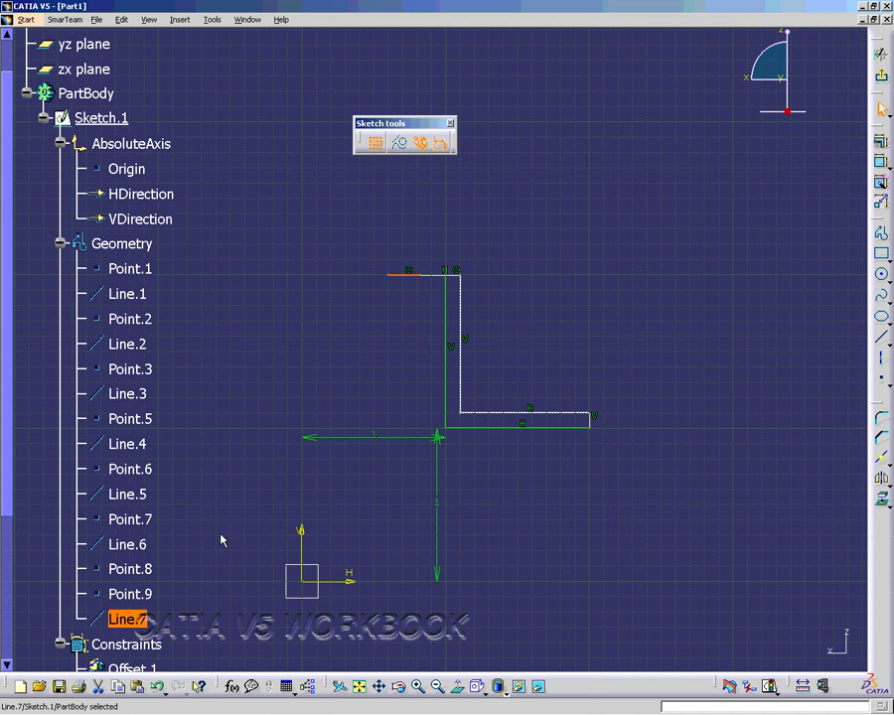
Step: Delete Line.7, the left segment of the broken upper horizontal line
right_click(401, 275)
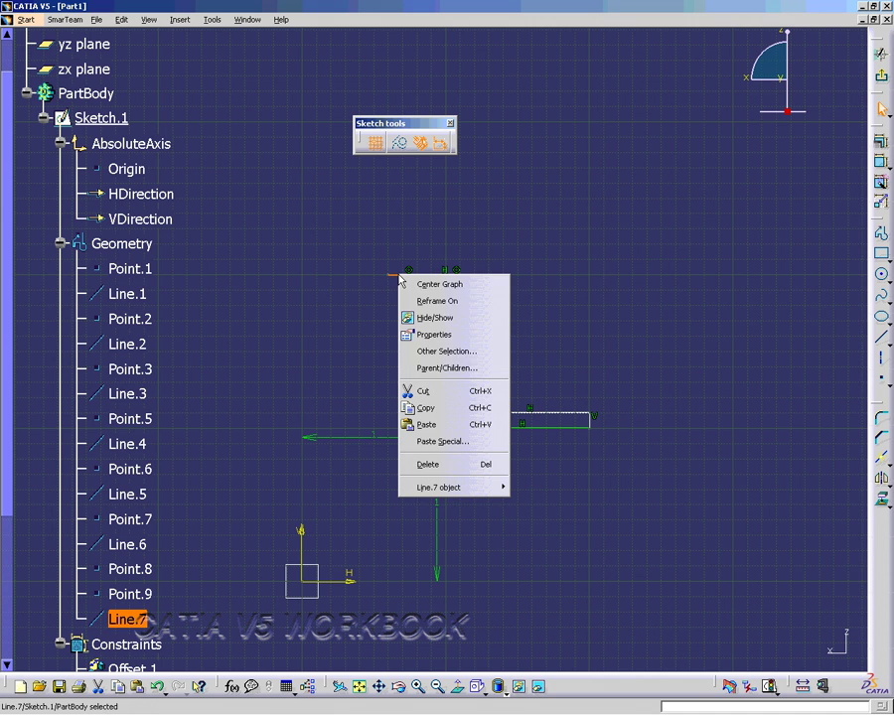
click(428, 464)
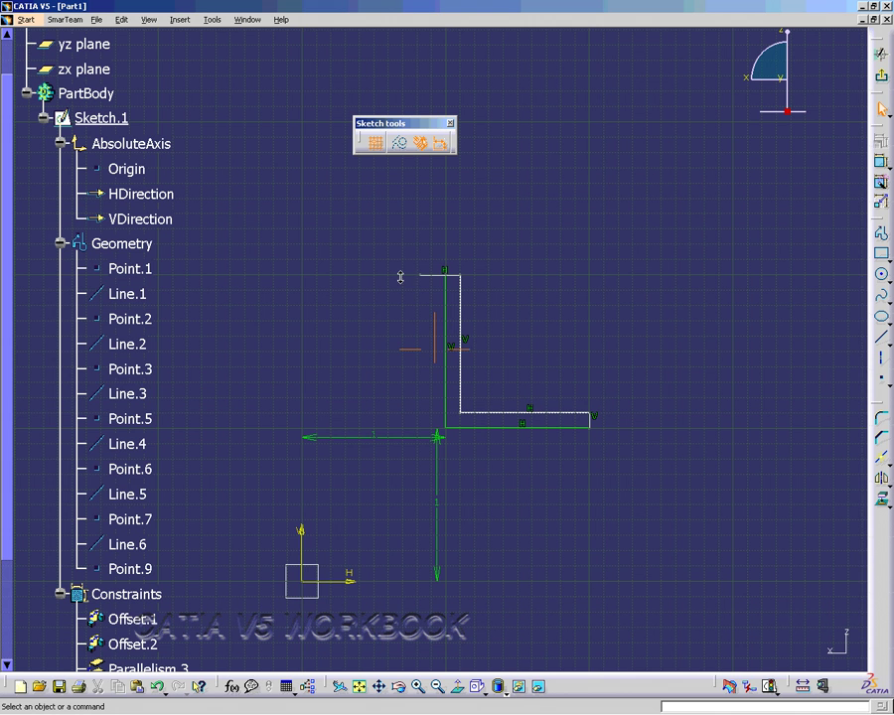
Step: Trim the upper horizontal line, Line.6, at the left vertical line, Line.1, keeping the part between the two vertical lines
mouse_move(399, 275)
ctrl+middle_down()
mouse_move(390, 228)
mouse_move(399, 357)
mouse_move(390, 288)
ctrl+middle_up()
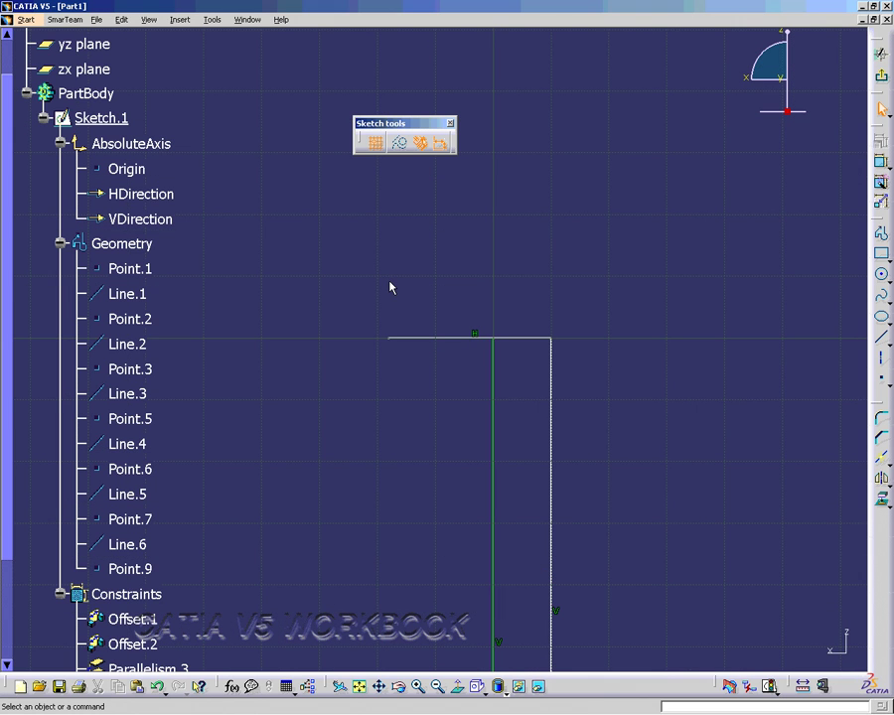
click(882, 460)
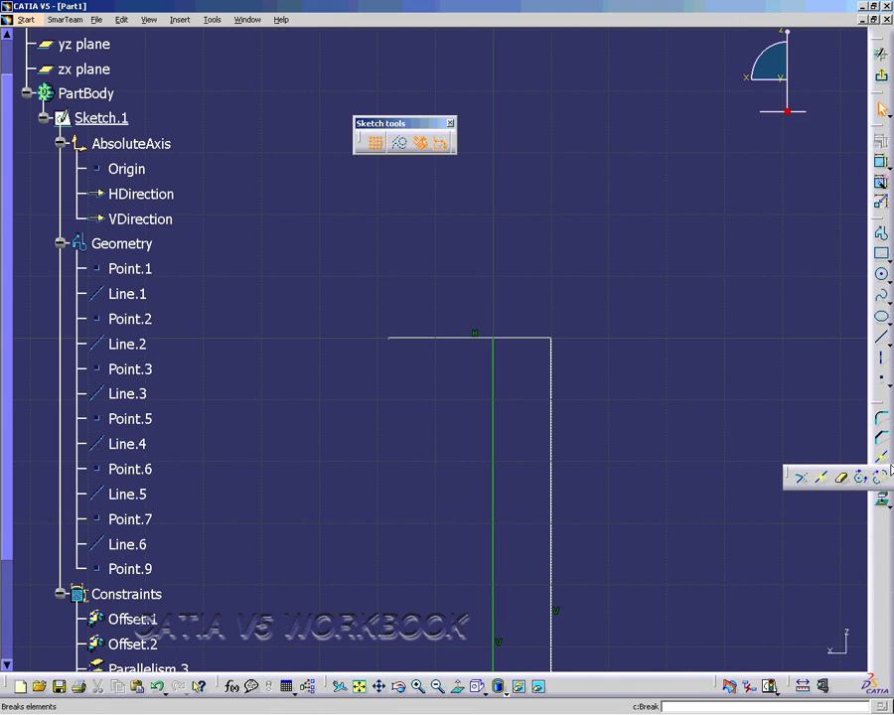
click(799, 477)
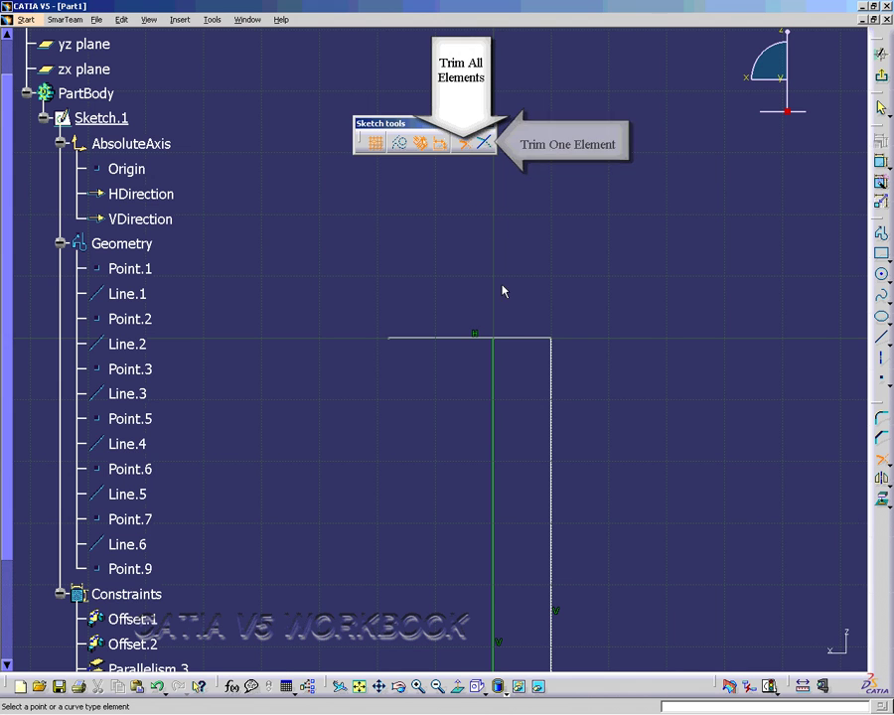
click(528, 340)
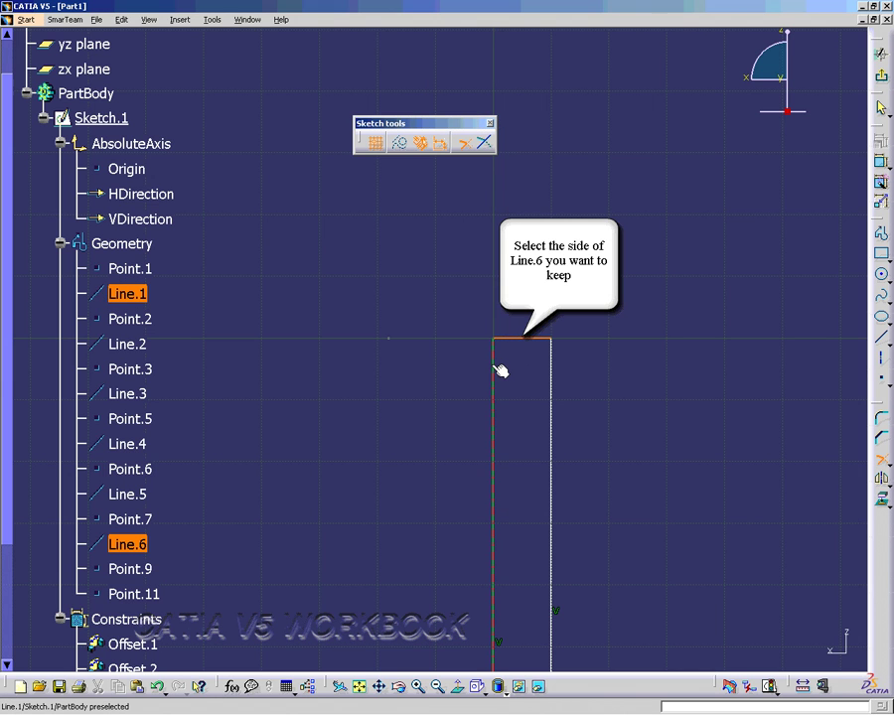
click(493, 367)
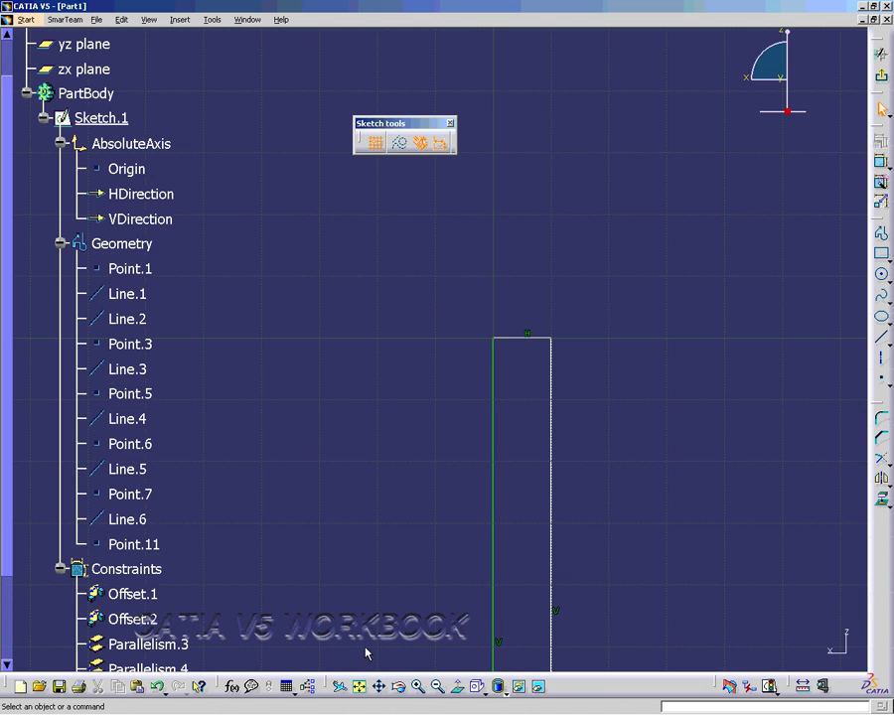
click(360, 686)
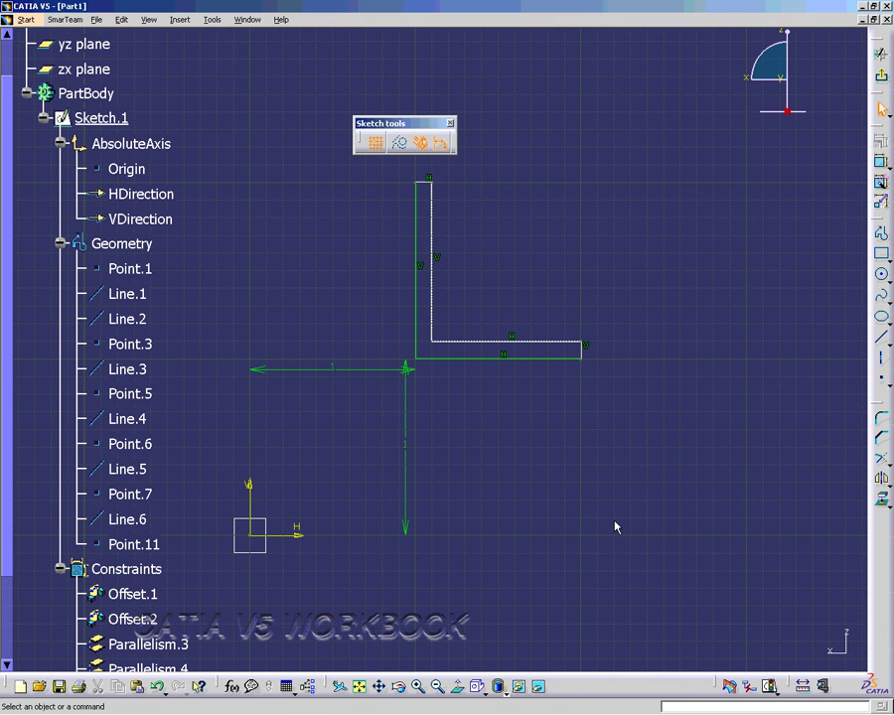
Step: Round the inner corner between Line.5 and Line.4 with a corner of about 0.184 in radius, trimming all elements
click(880, 424)
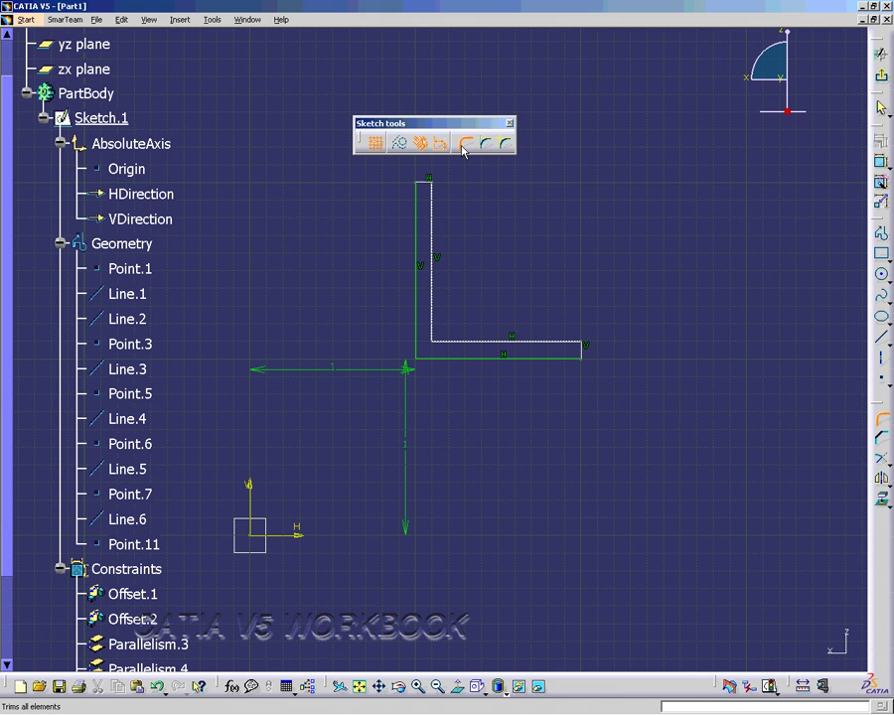
click(463, 149)
click(433, 298)
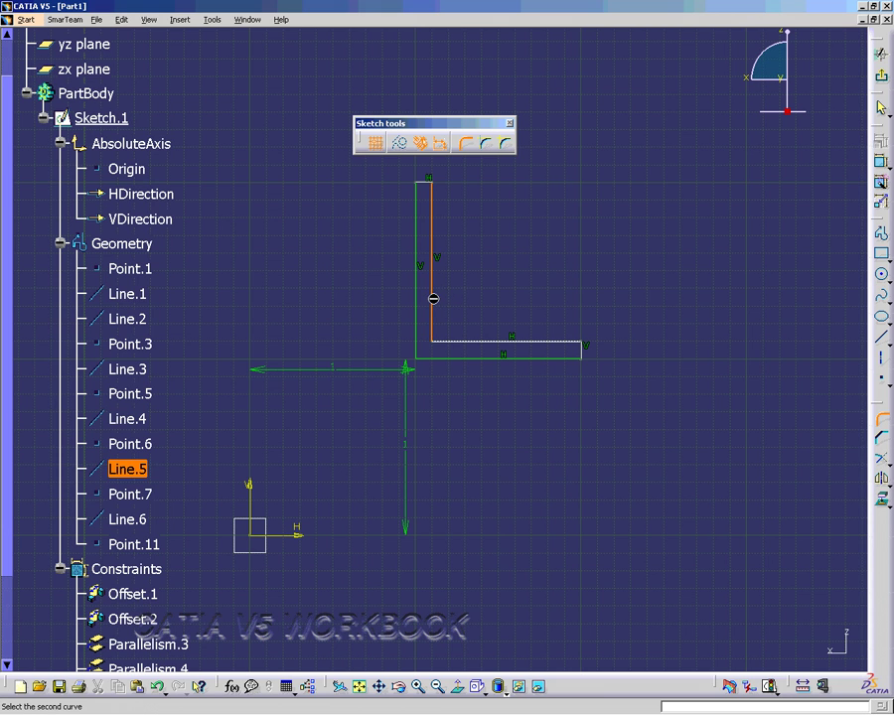
click(478, 345)
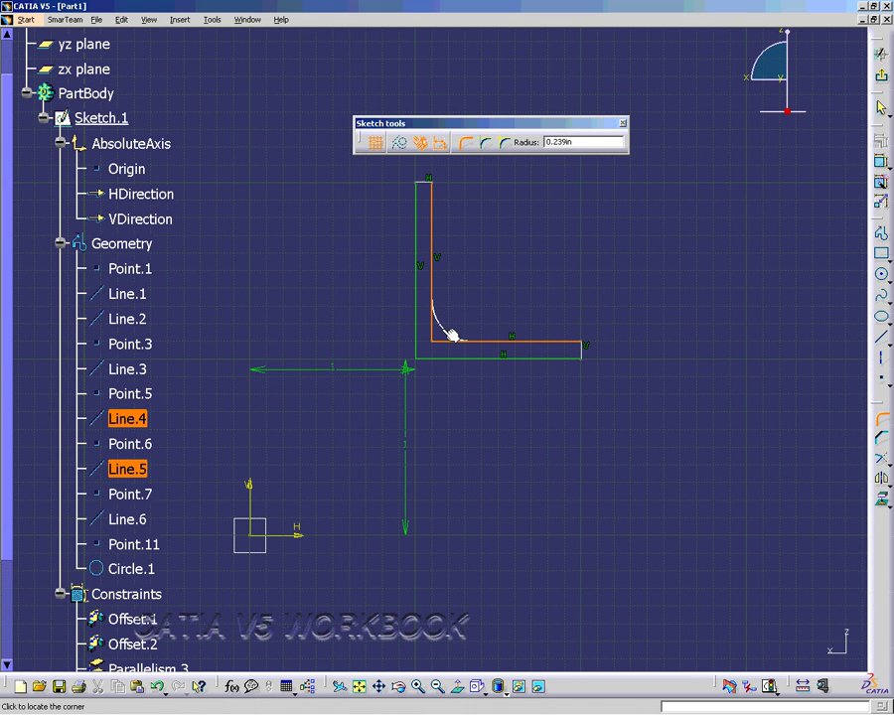
click(453, 338)
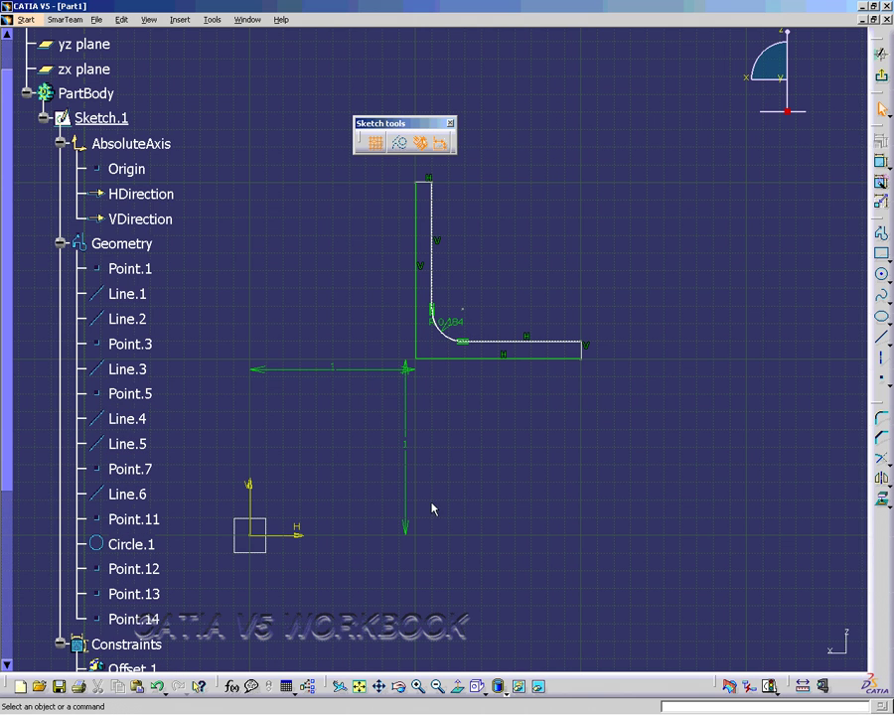
Step: Set the inner corner's radius to 0.125 in and highlight its supporting element, Circle.1, in the expanded constraint definition
click(418, 686)
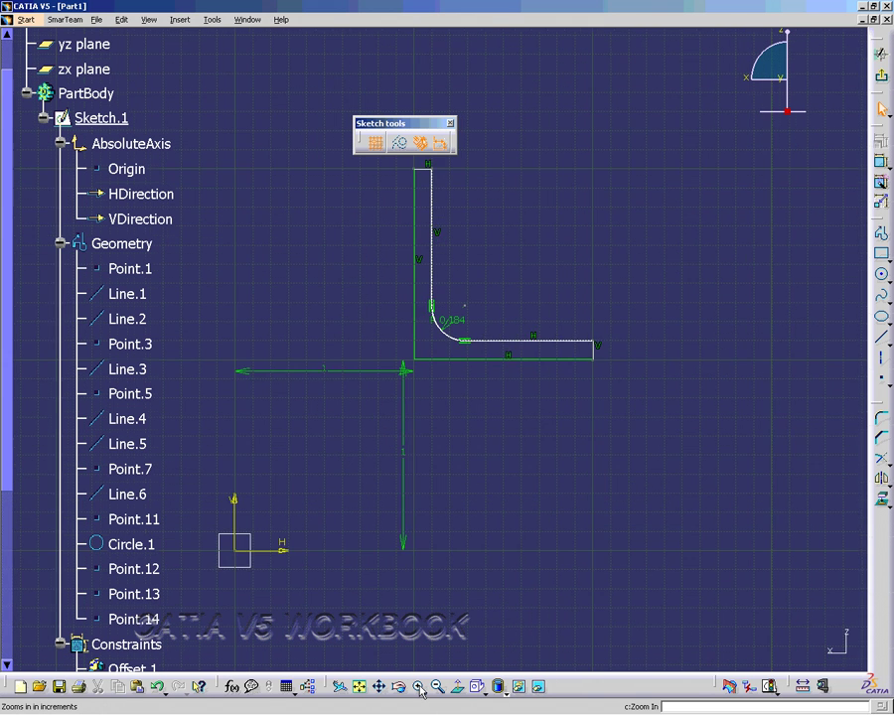
click(418, 687)
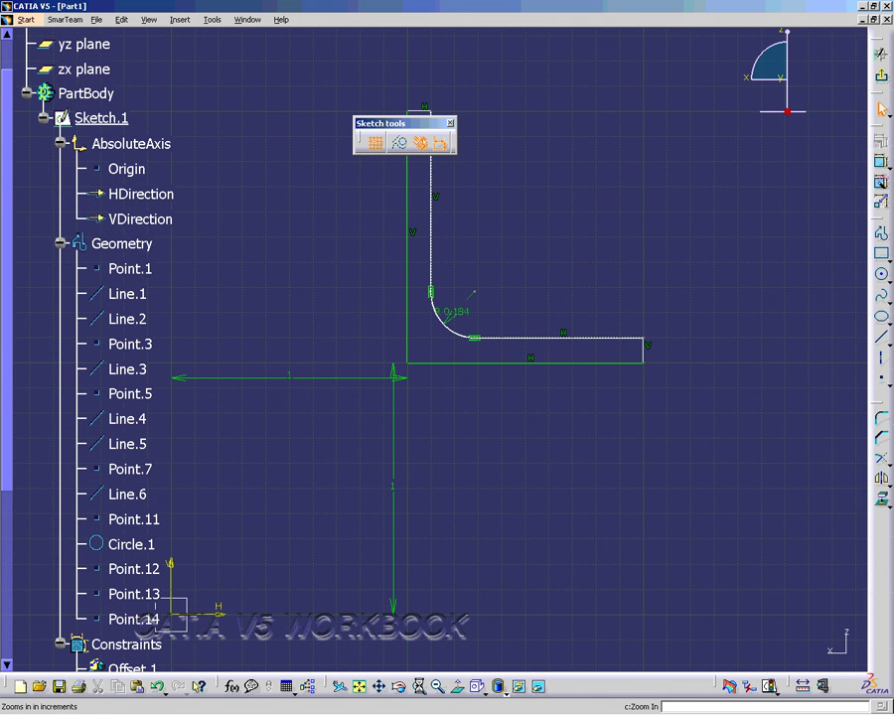
click(418, 686)
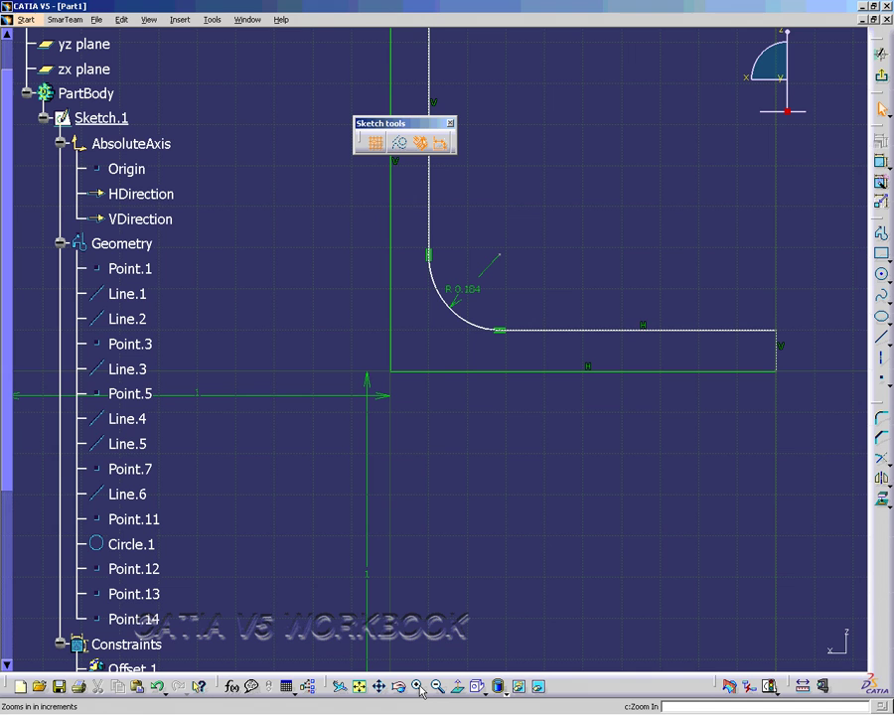
click(418, 686)
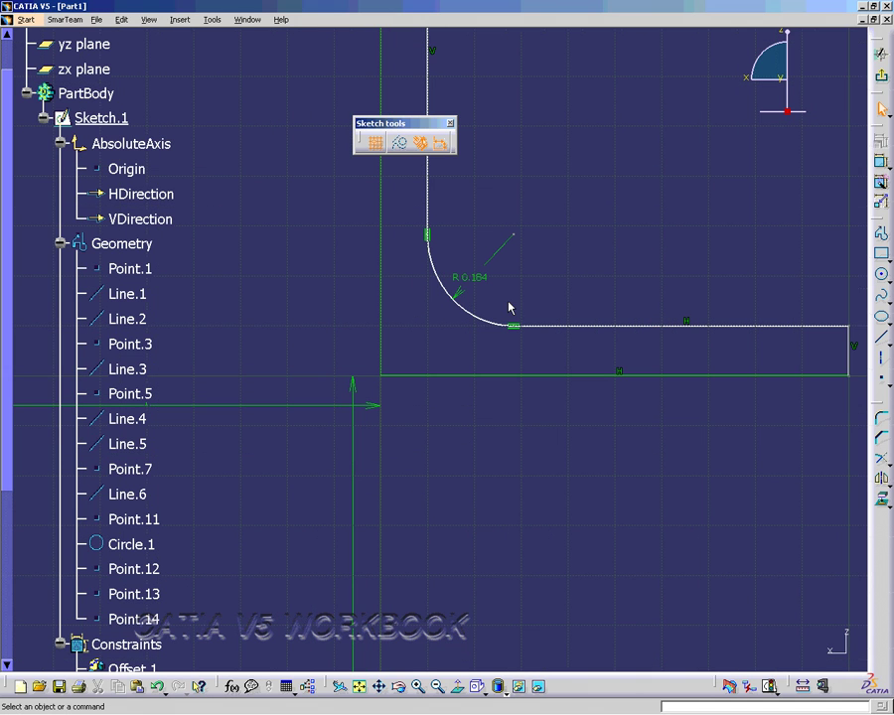
double_click(465, 276)
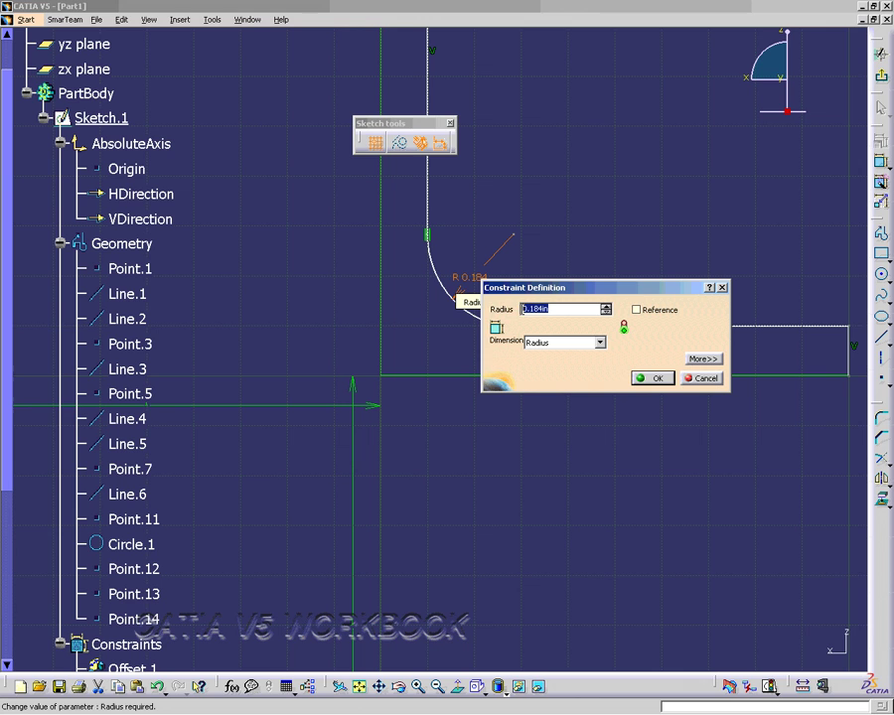
text(.125)
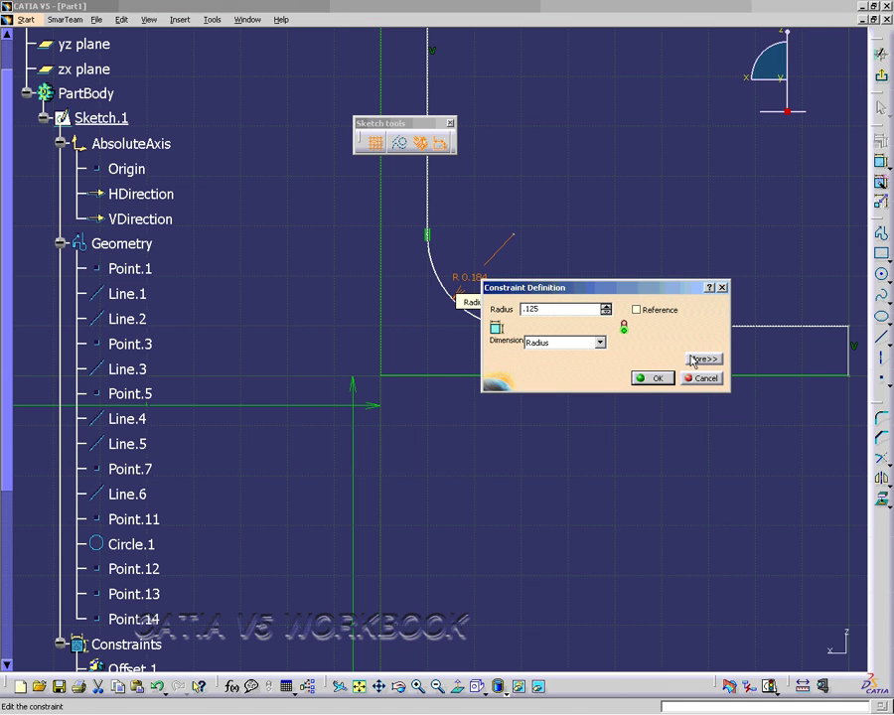
click(694, 361)
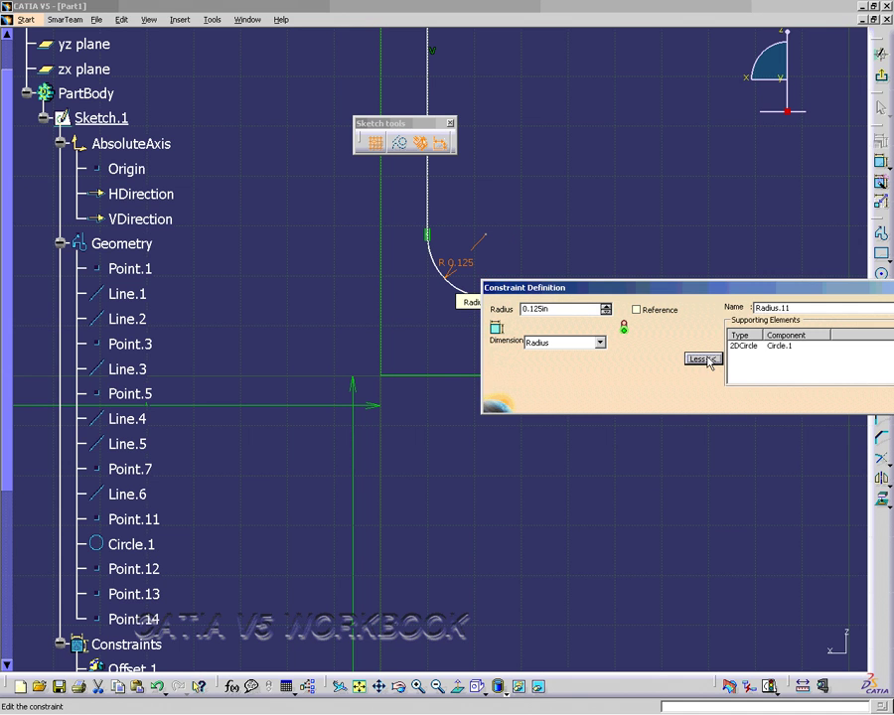
drag(728, 297, 583, 339)
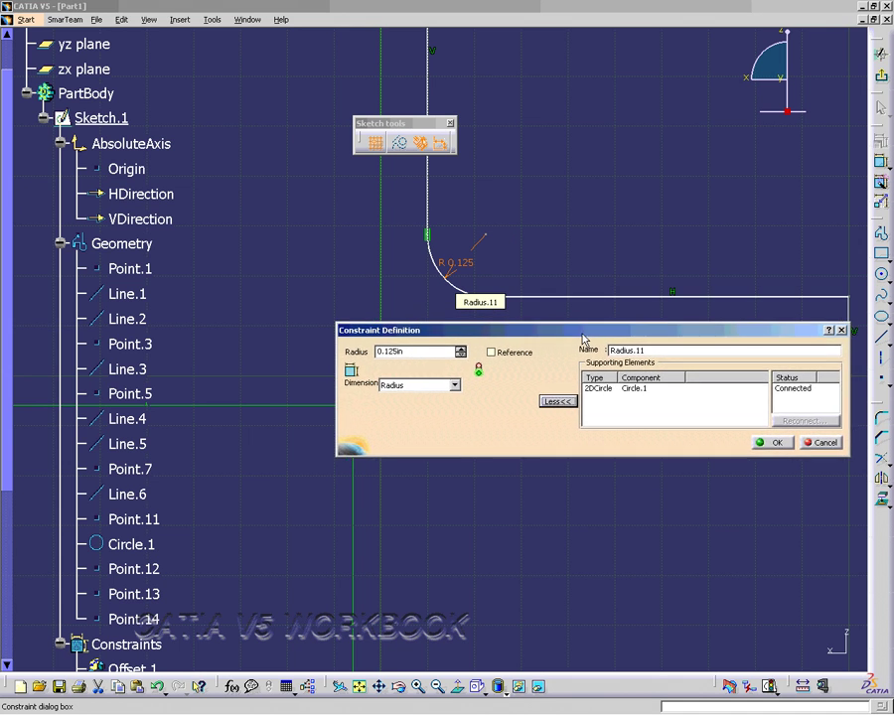
click(601, 388)
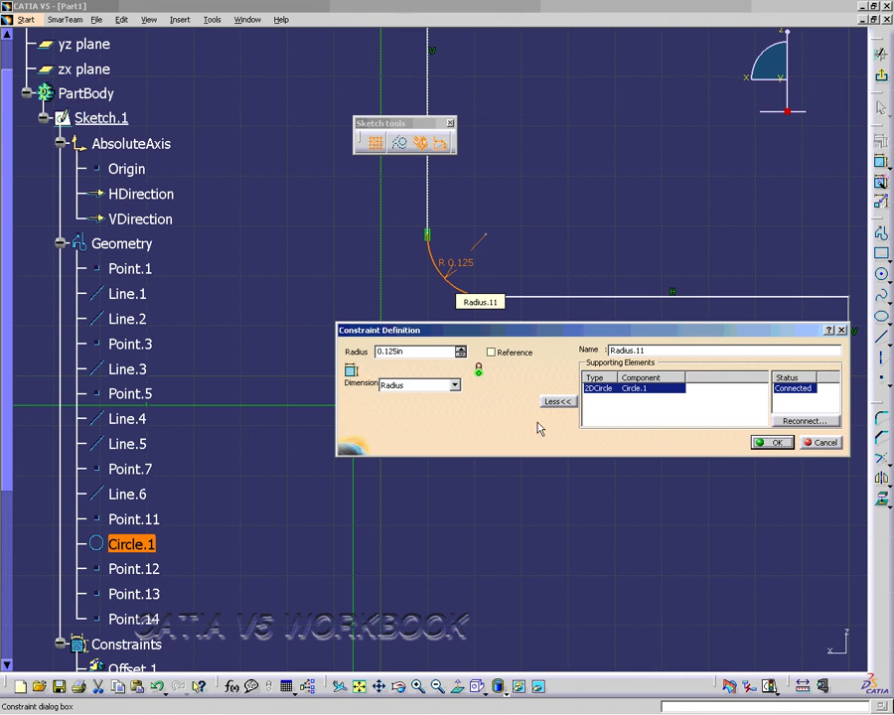
click(765, 444)
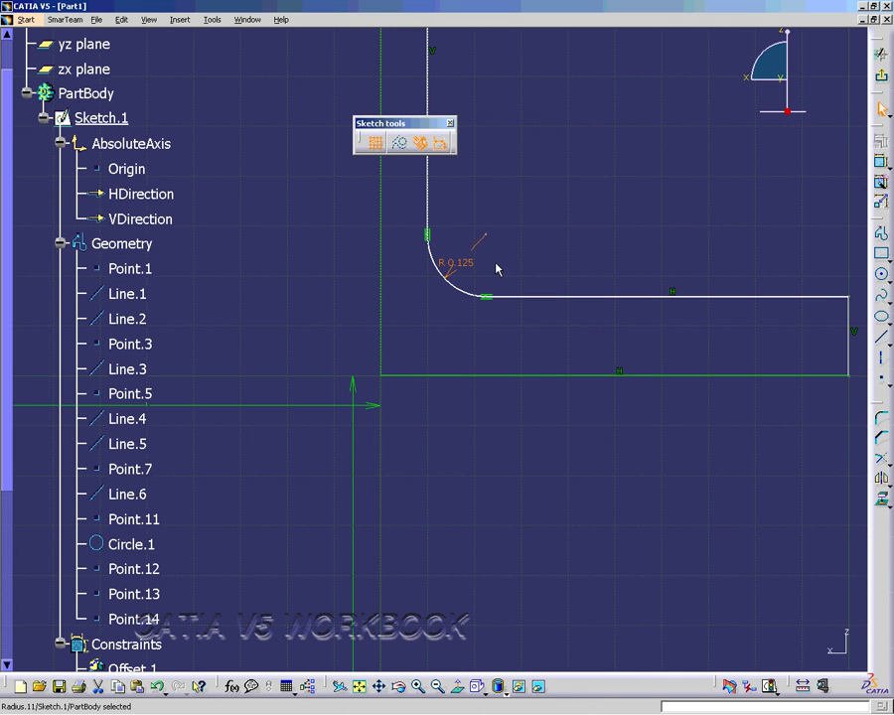
Step: Chamfer the upper corner between Line.5 and Line.6 at 45 degrees with a length of about 0.125 in, trimming all elements
mouse_move(494, 260)
middle_down()
mouse_move(491, 412)
mouse_move(512, 634)
middle_up()
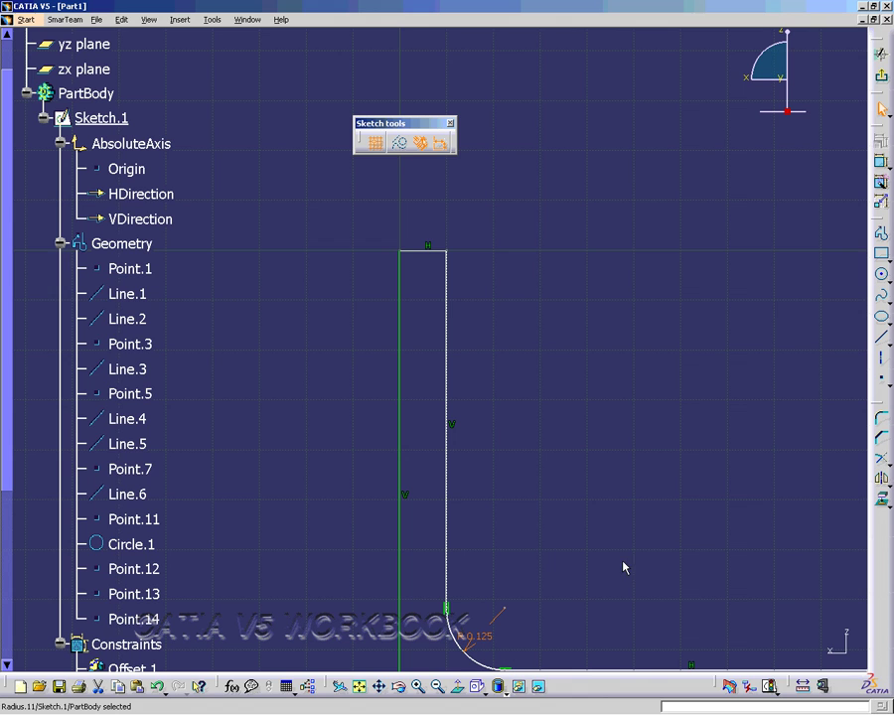
click(881, 441)
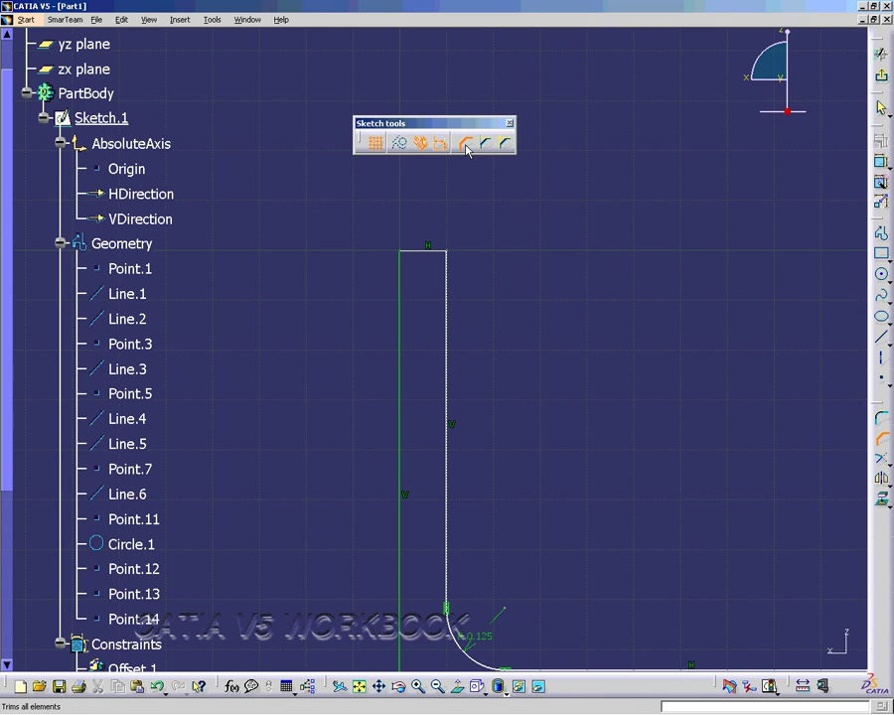
click(447, 365)
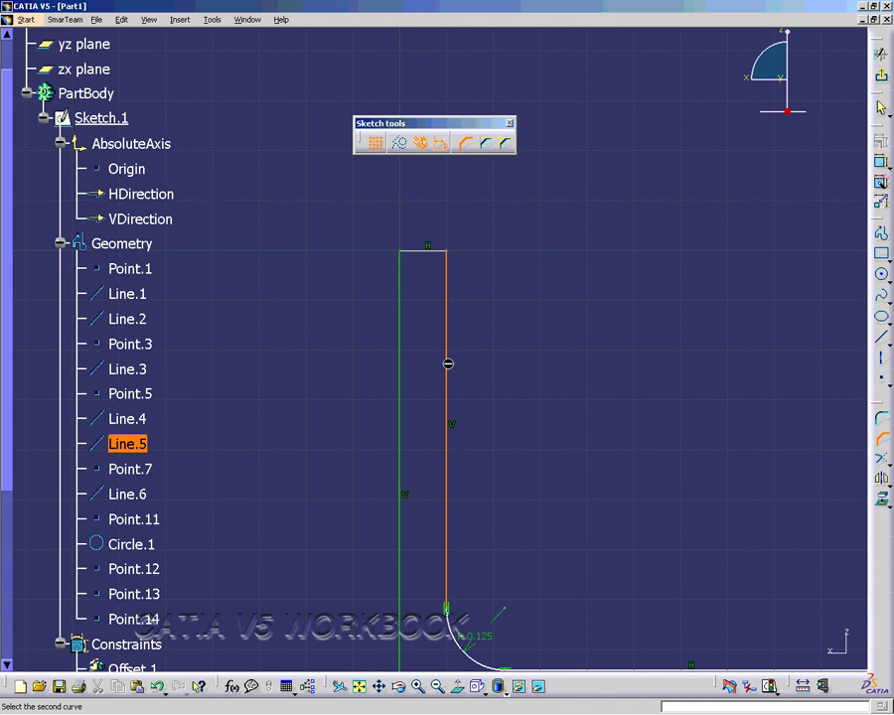
click(137, 500)
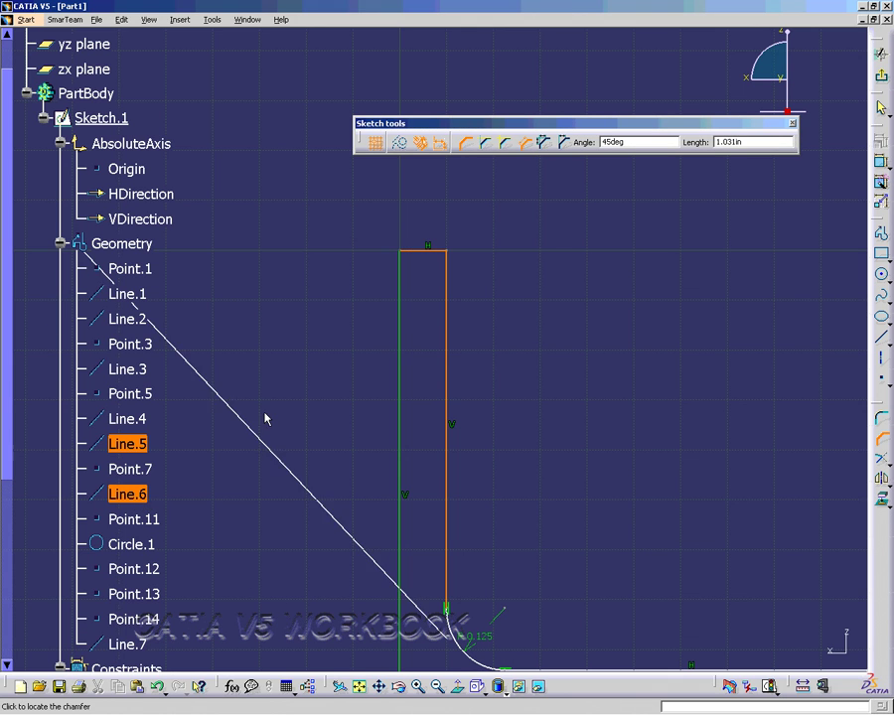
click(441, 286)
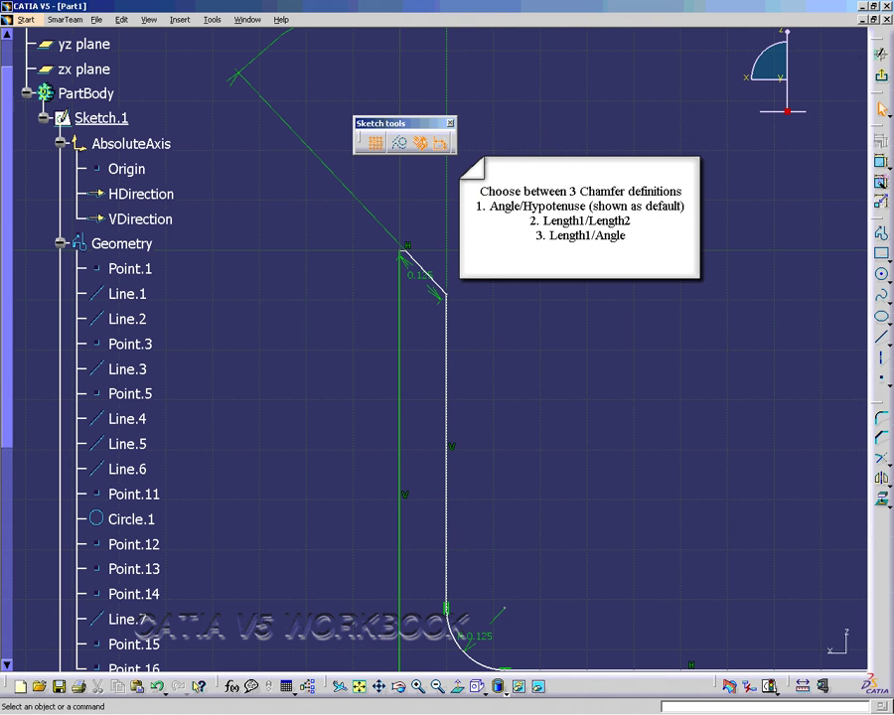
Step: Move the chamfer's length dimension away from the sloped line into the free space up and to its right
mouse_move(475, 259)
middle_down()
mouse_move(484, 324)
mouse_move(467, 379)
mouse_move(461, 364)
middle_up()
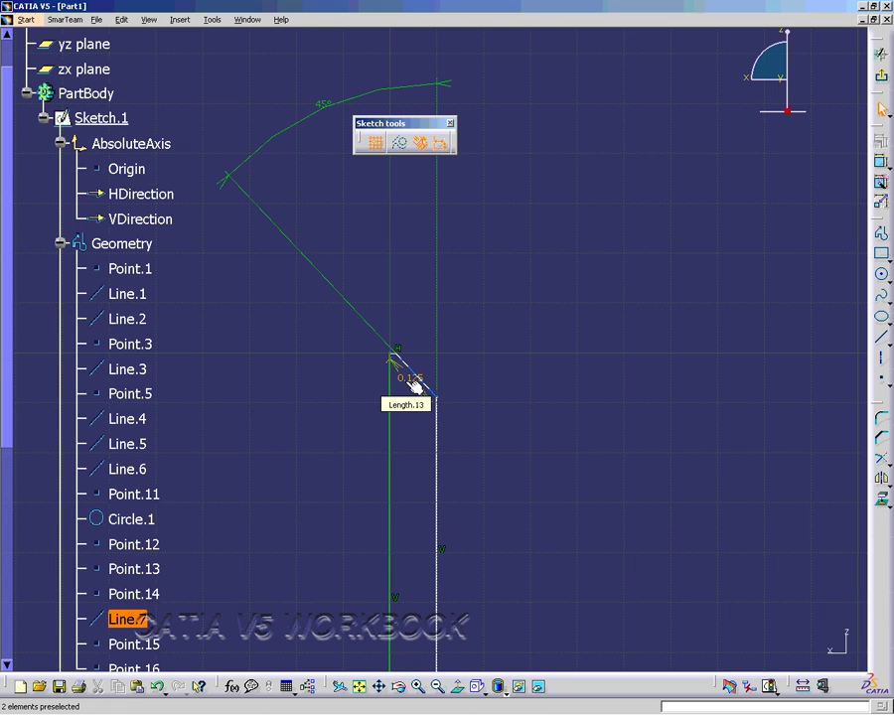
click(413, 384)
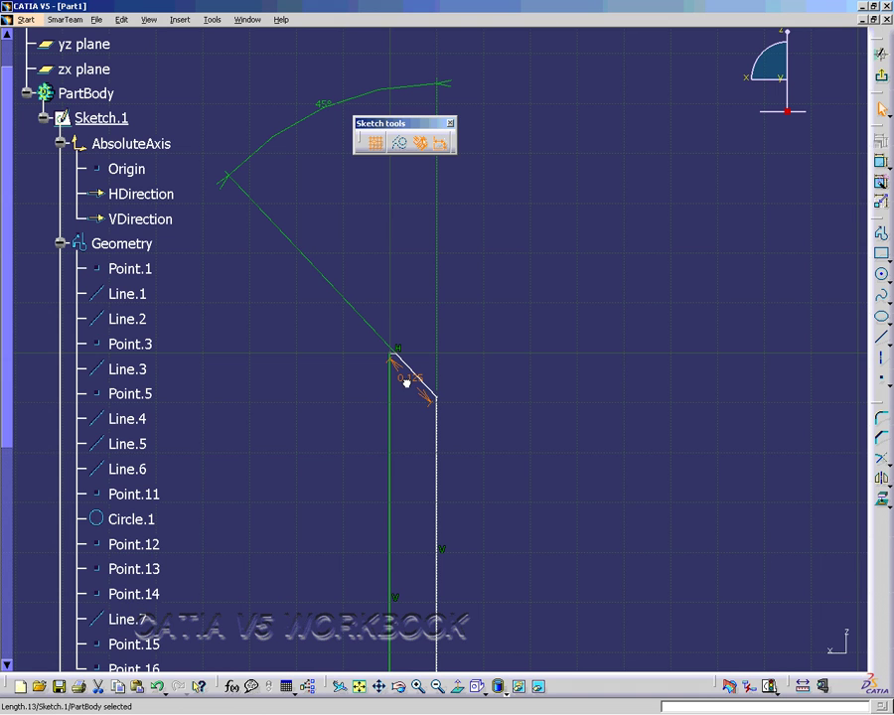
drag(407, 382, 486, 459)
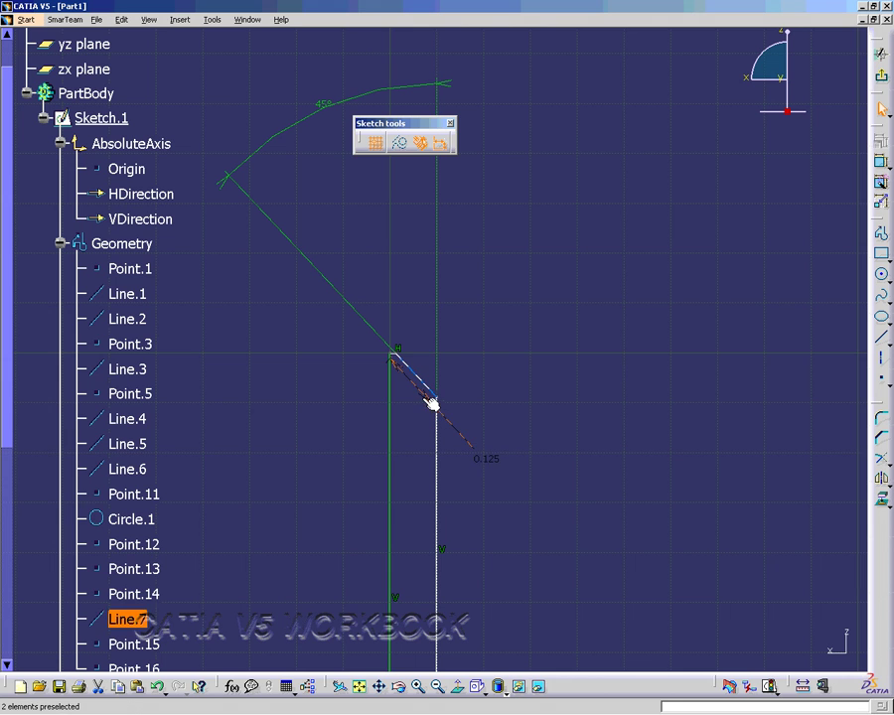
mouse_move(431, 397)
mouse_down()
mouse_move(421, 389)
mouse_move(529, 324)
mouse_move(581, 369)
mouse_move(496, 292)
mouse_up()
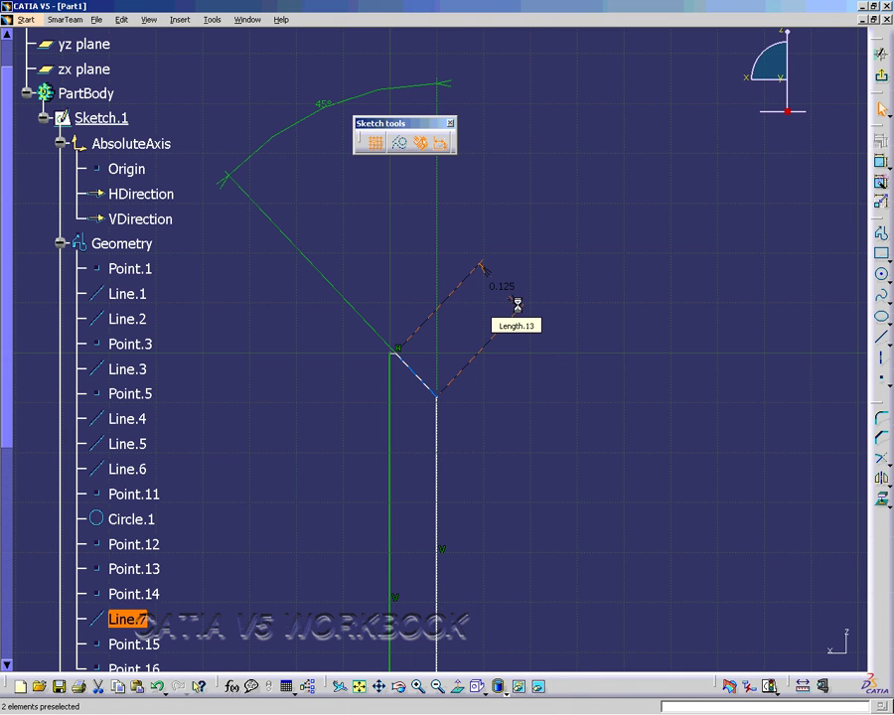
drag(510, 305, 497, 321)
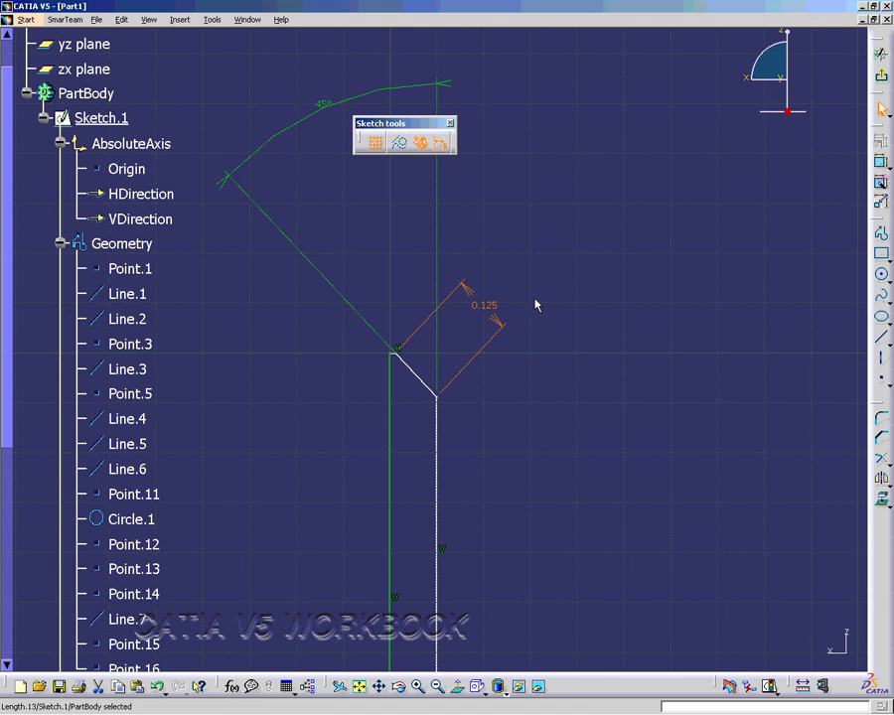
click(534, 303)
drag(504, 328, 532, 306)
click(517, 337)
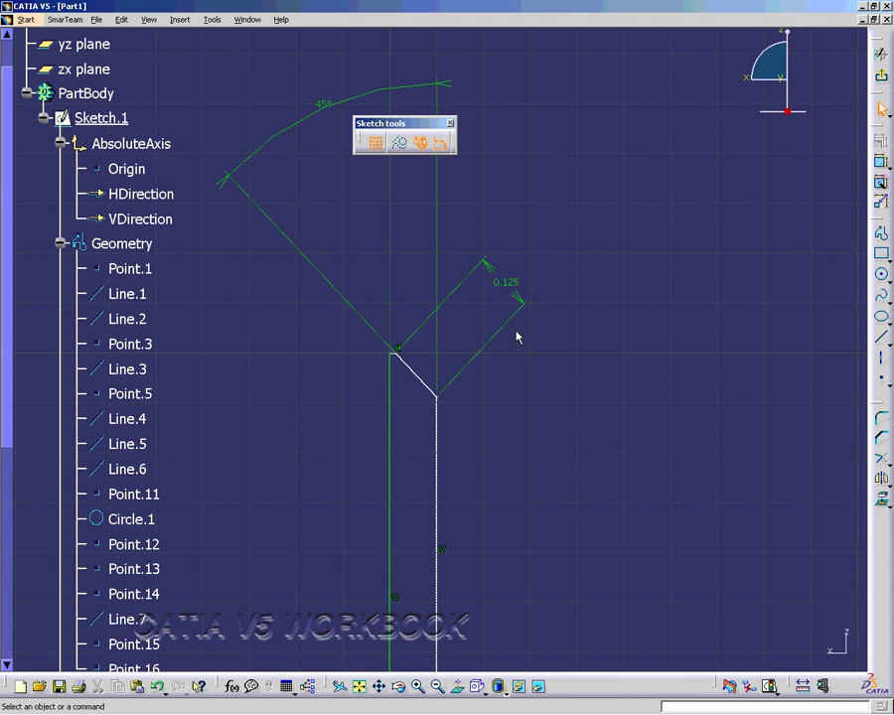
Step: Move the chamfer's 45-degree angle dimension closer to the chamfered corner
click(275, 139)
drag(275, 139, 379, 301)
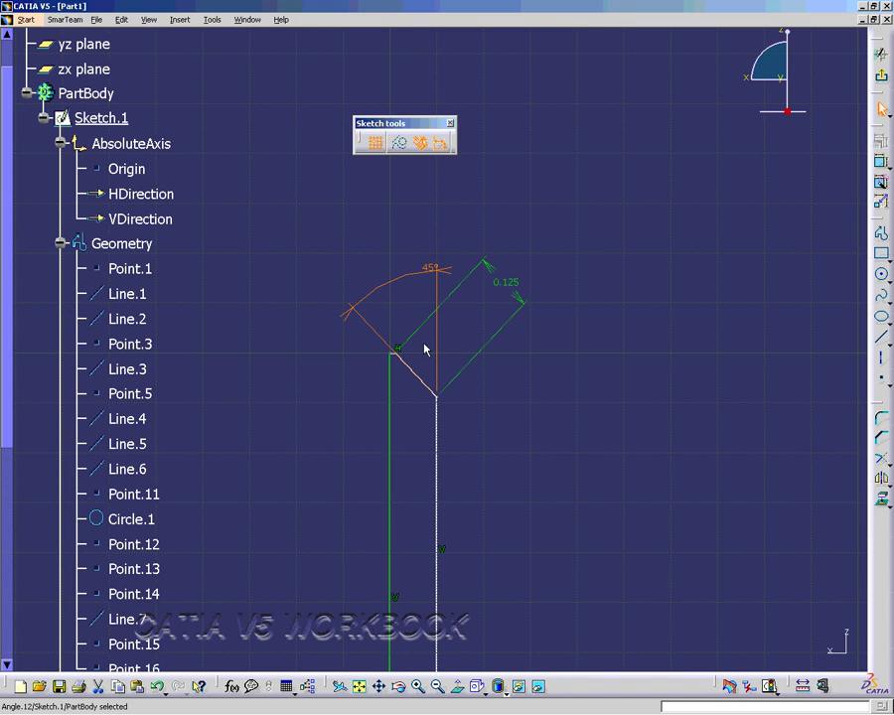
click(338, 475)
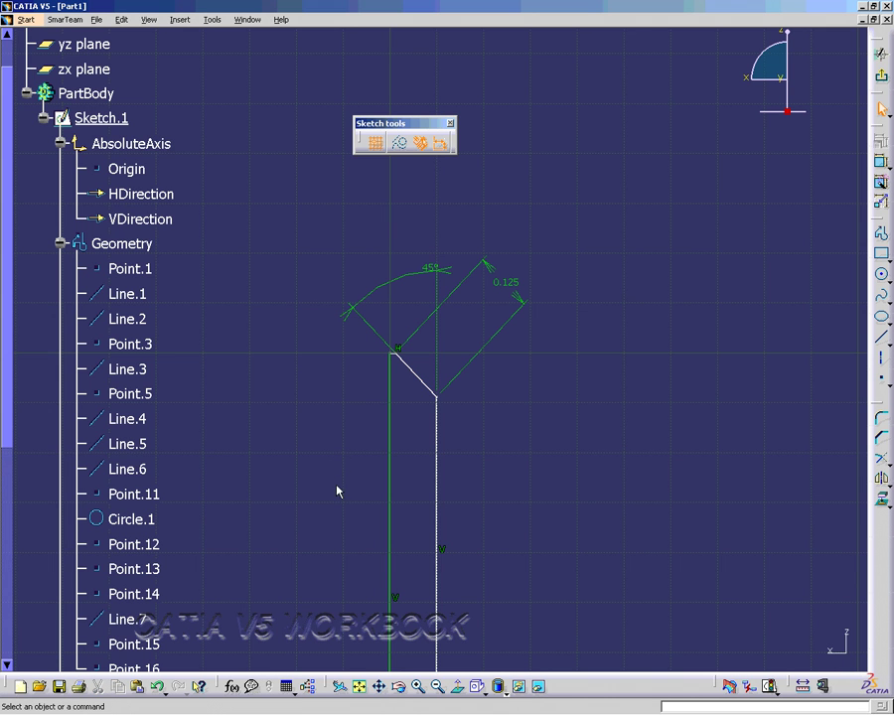
Step: Set the chamfer's length to 0.085 in
click(359, 686)
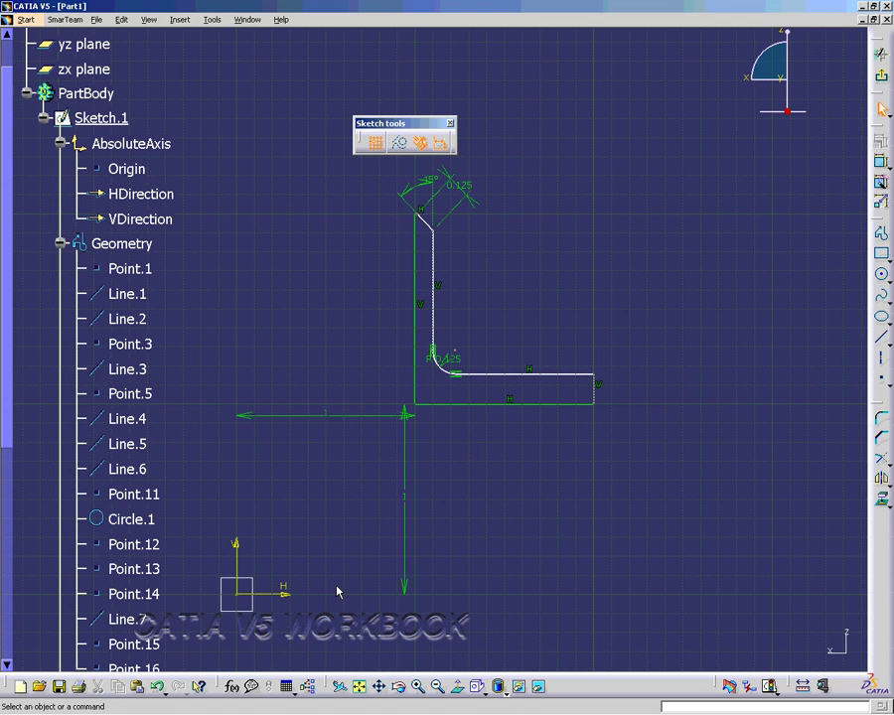
double_click(452, 176)
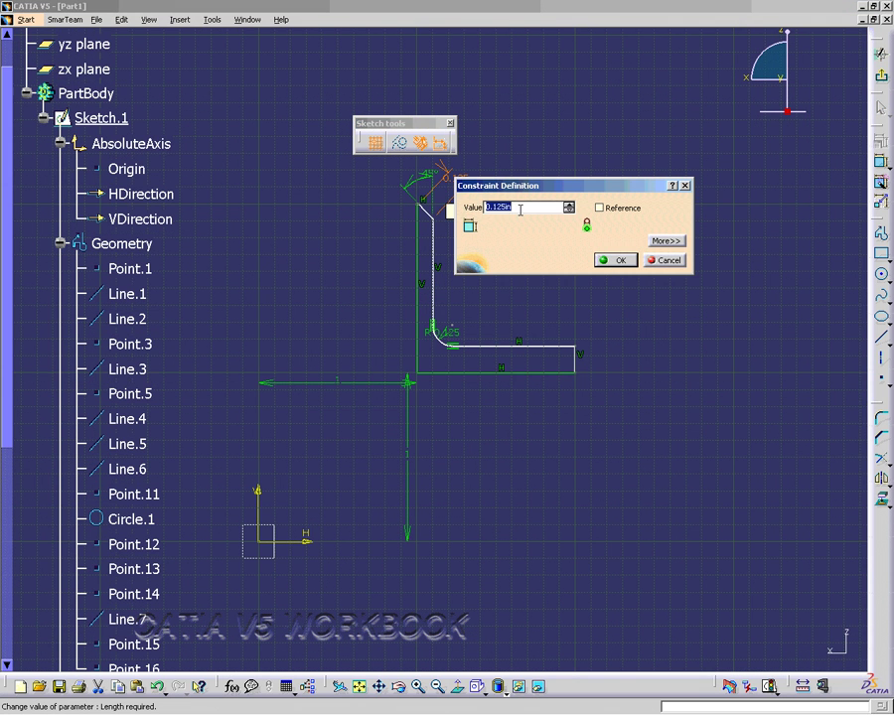
text(.085)
click(619, 259)
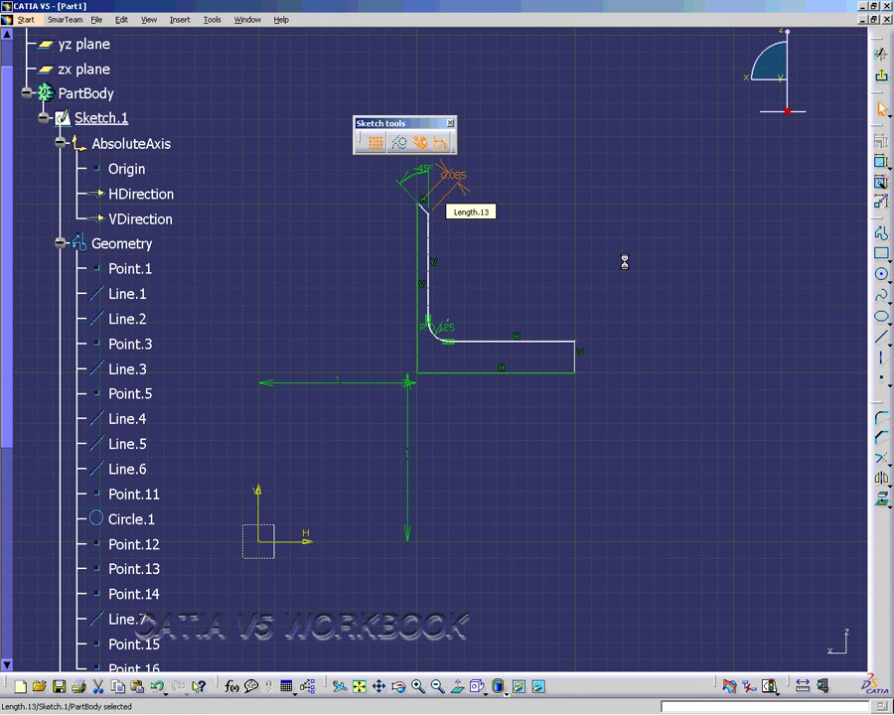
click(554, 195)
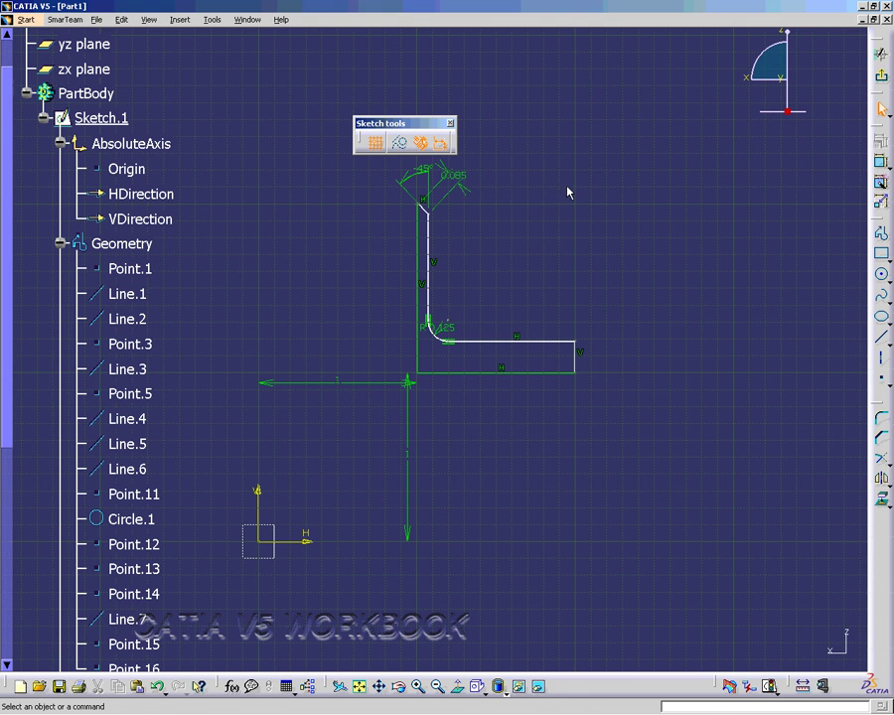
Step: Shift the unconstrained lines Line.4 and Line.5 to the right to widen the profile's vertical leg
mouse_move(545, 342)
mouse_down()
mouse_move(542, 323)
mouse_move(582, 339)
mouse_move(563, 339)
mouse_up()
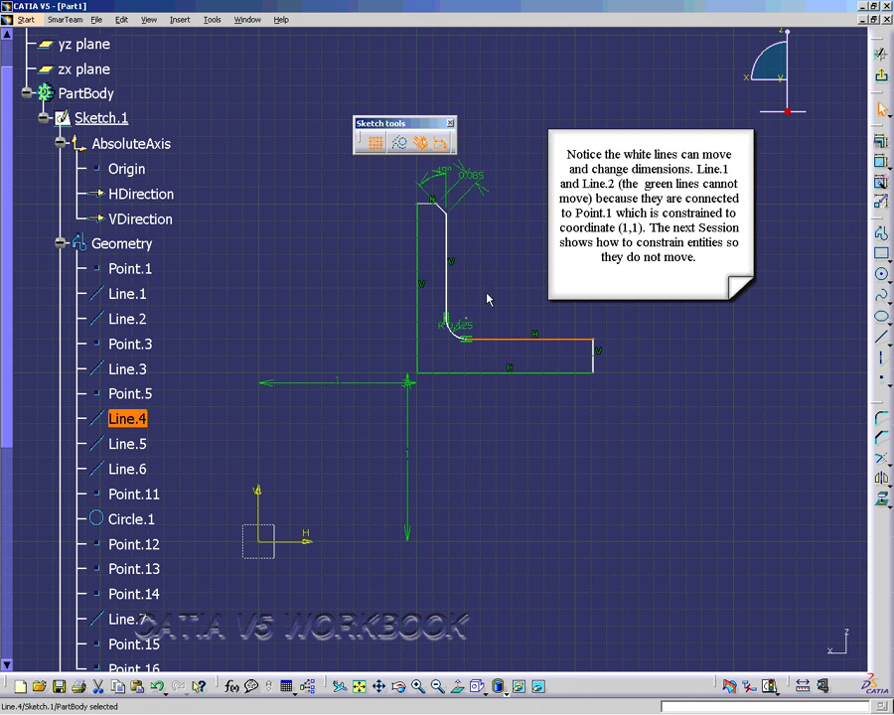
drag(449, 272, 468, 277)
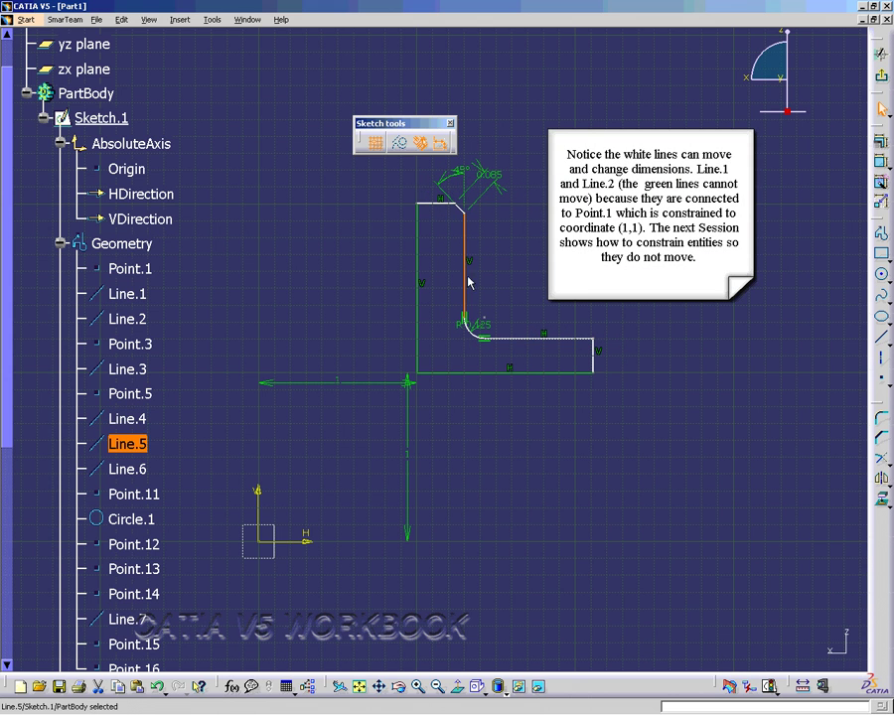